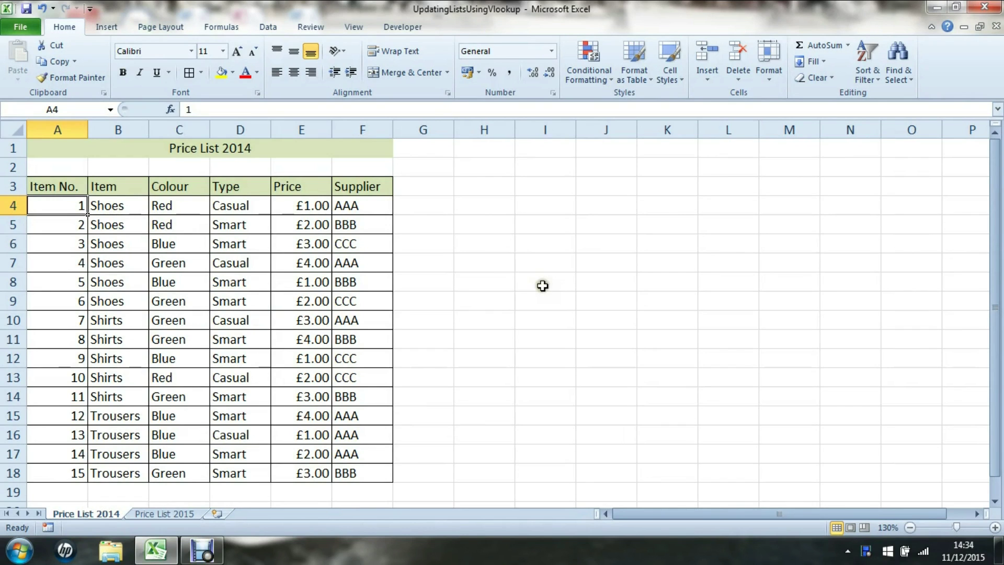
Review the Price List 2014 sheet's first item details and item numbers down to item 15
key("Right")
key("Left")
key("Right")
key("Right")
key("Right")
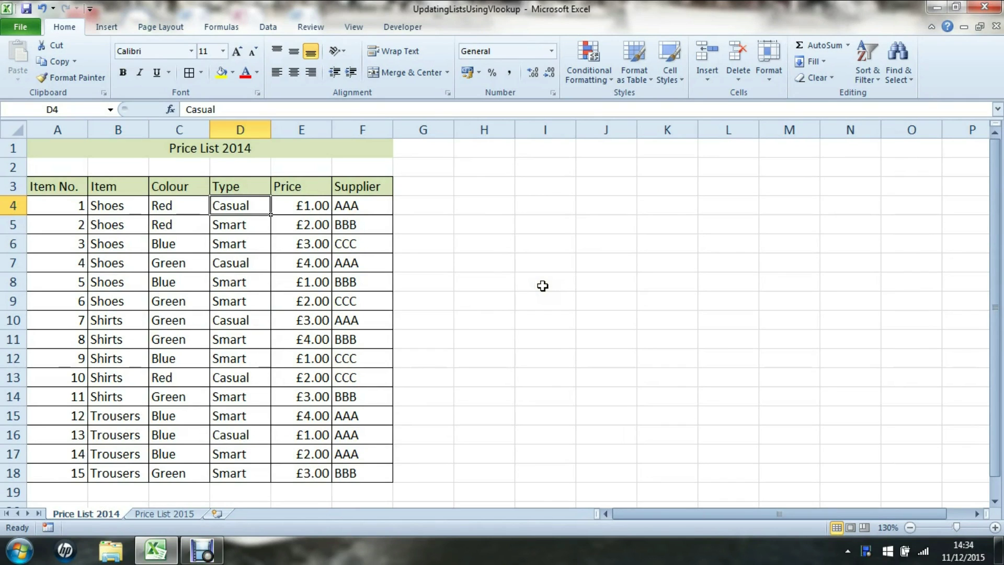
key("Right")
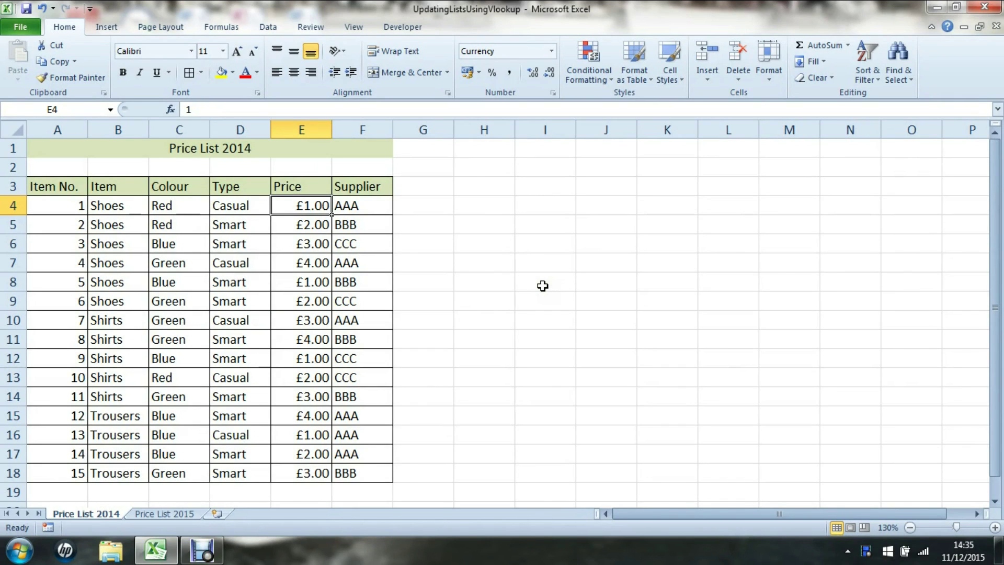
key("Right")
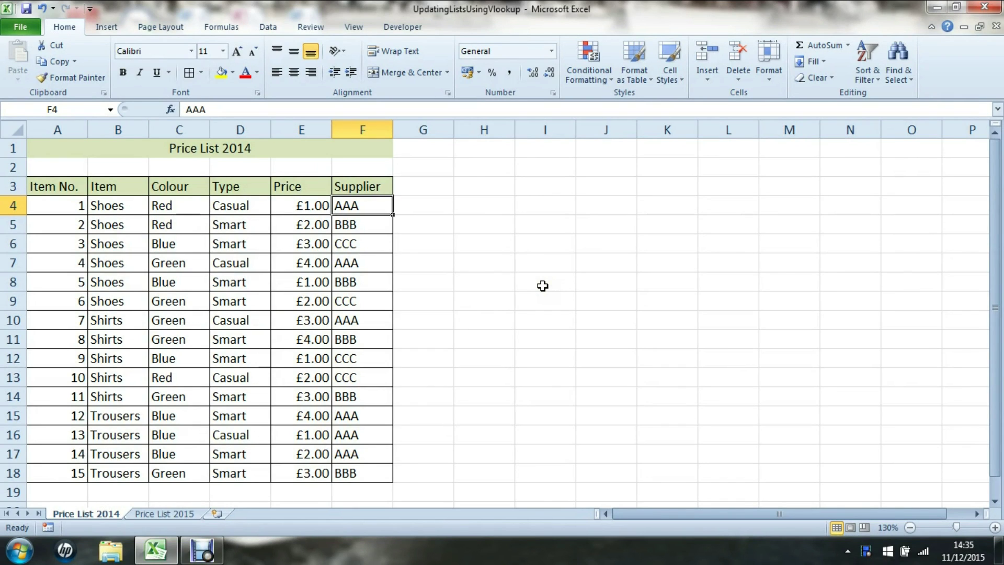
key("Left")
key("Home")
key("Down")
key("Down")
key("Down")
key("Down")
key("Down")
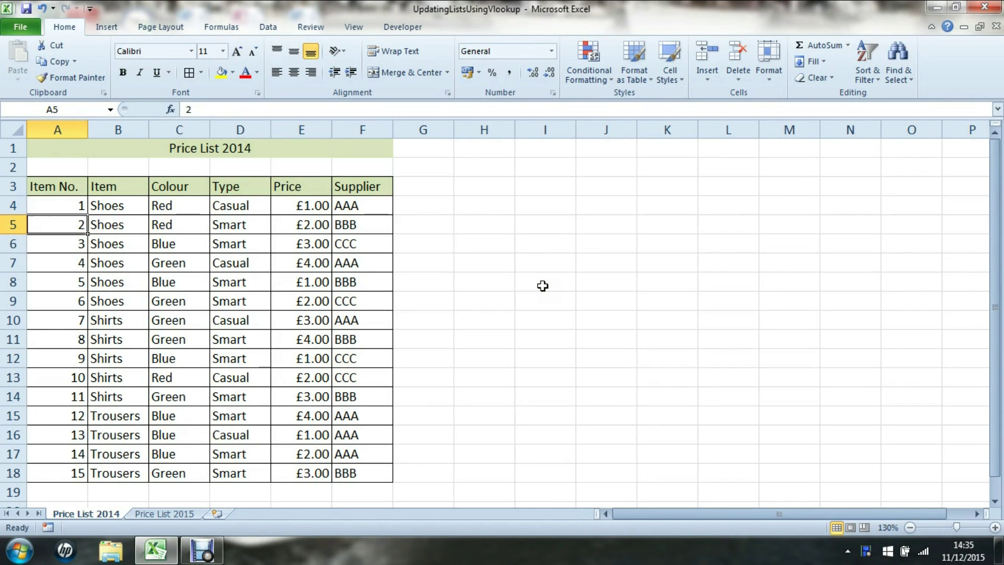
key("Down")
key("Down")
key("Down")
key("Down")
key("Down")
key("Down")
key("Down")
key("Down")
key("Down")
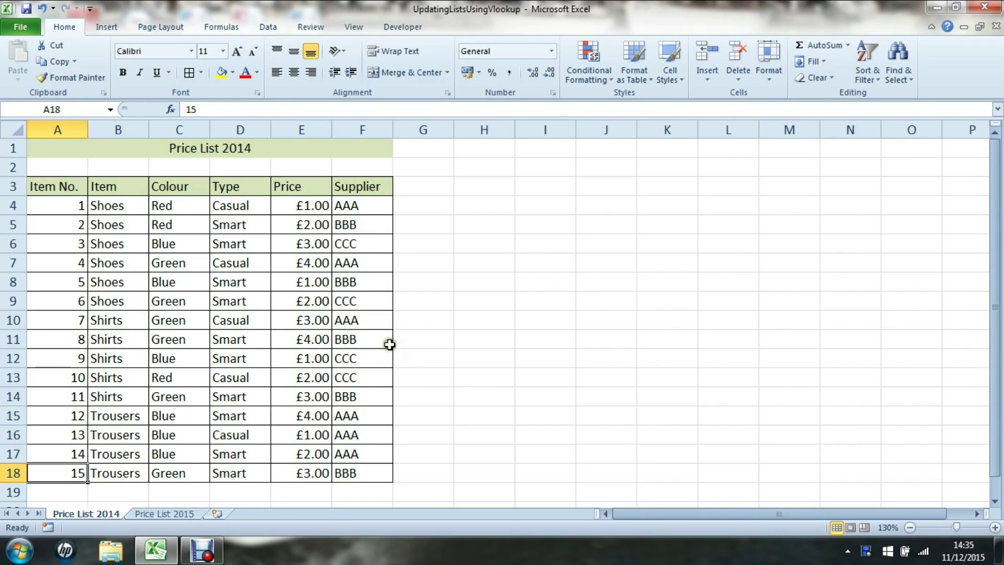
Review the Price List 2015 sheet's prices and item numbers down to item 16
left_click(172, 514)
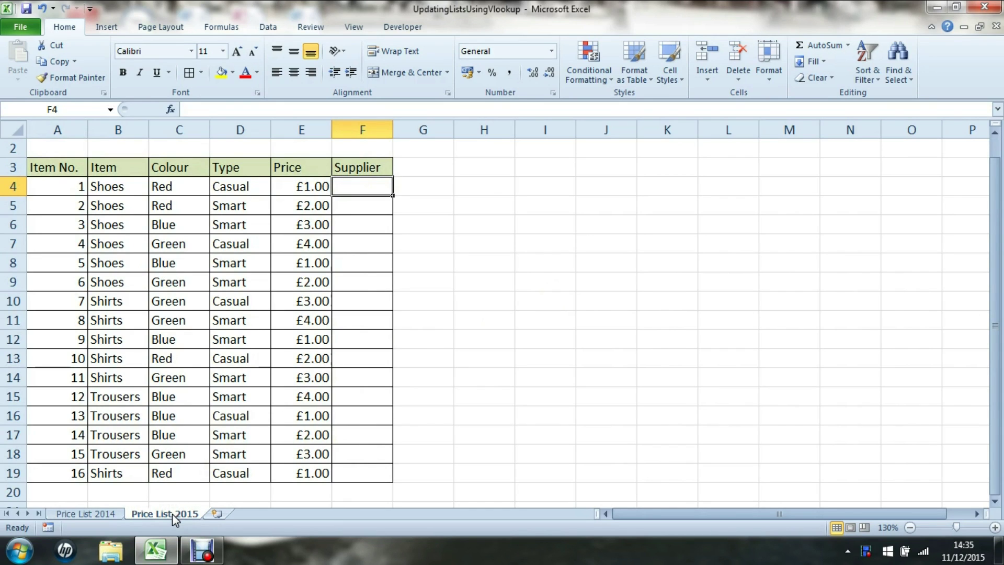
key("Left")
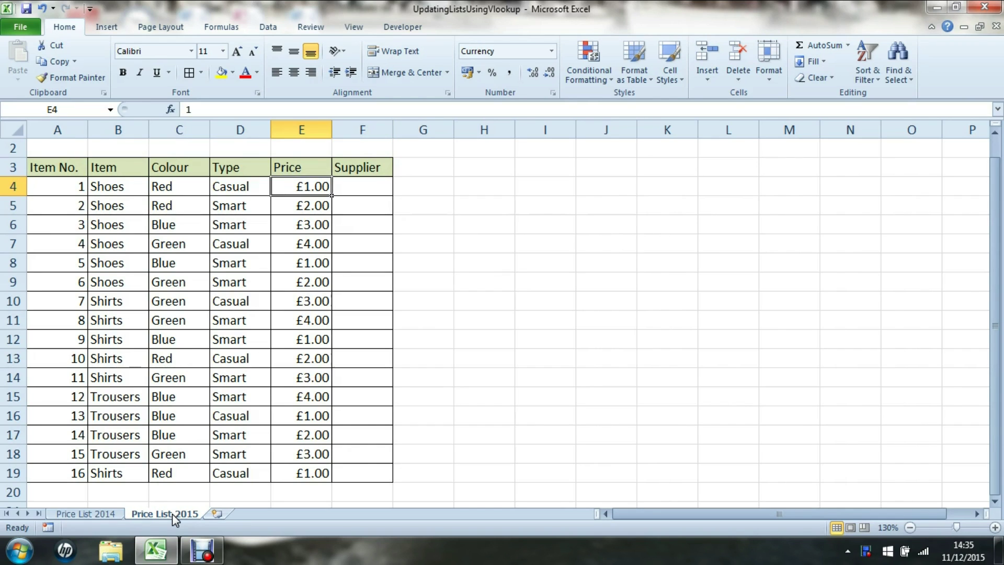
key("Right")
key("Left")
key("Home")
key("Down")
key("Down")
key("Down")
key("Down")
key("Down")
key("Down")
key("Down")
key("Down")
key("Down")
key("Down")
key("Down")
key("Down")
key("Down")
key("Down")
key("Down")
key("Down")
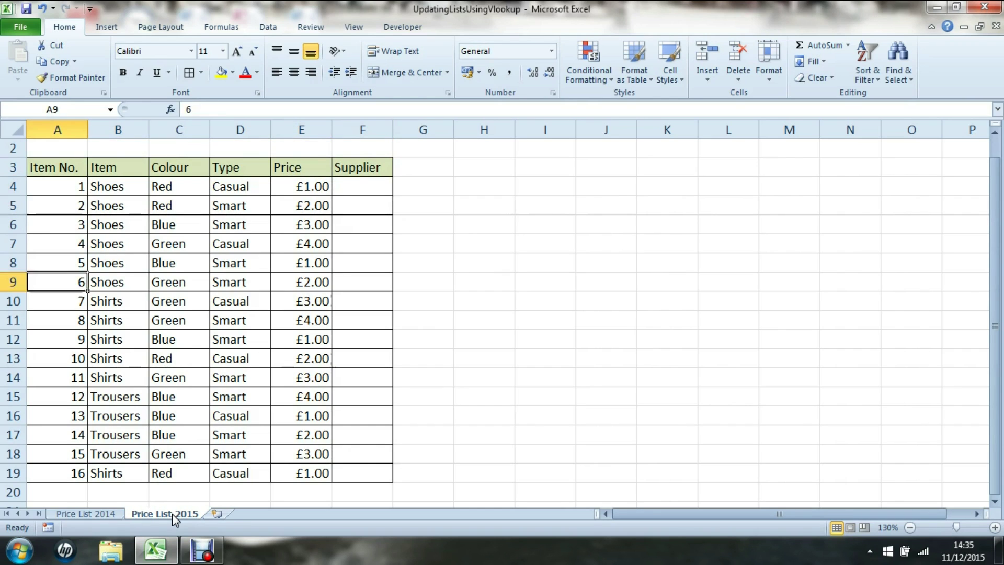
key("Up")
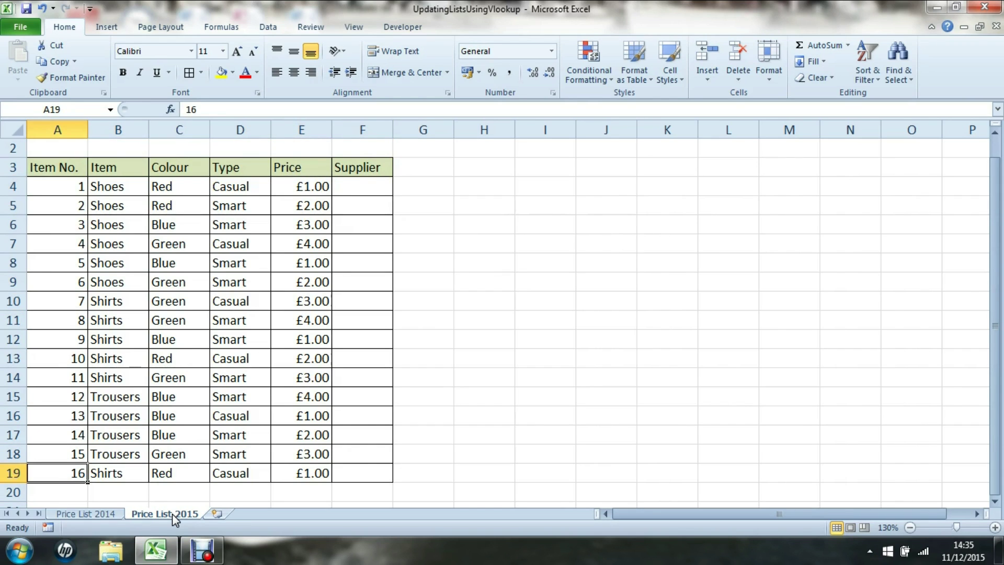
key("Right")
key("Right")
key("Right")
key("Right")
key("Right")
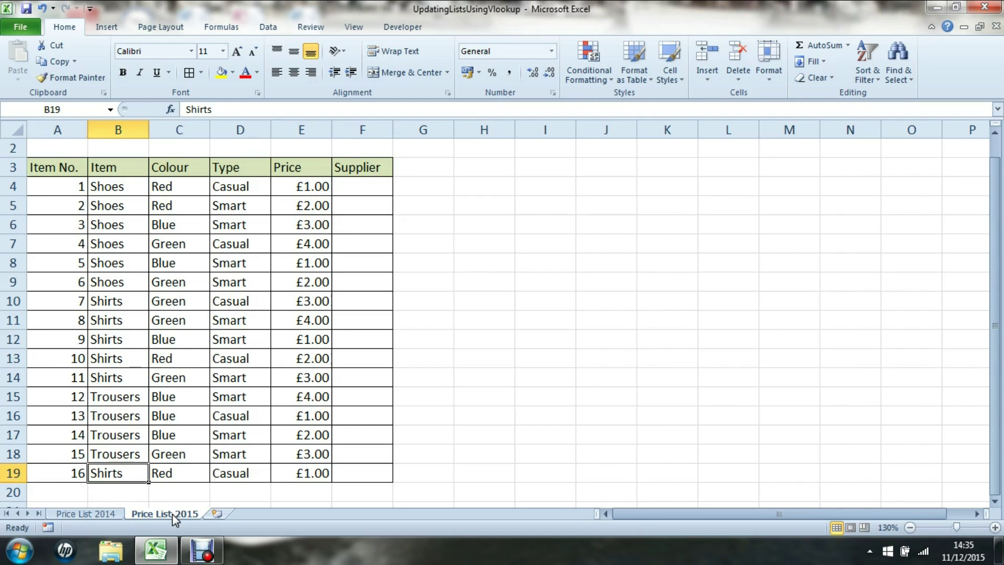
key("Up")
key("Up")
key("Up")
key("Up")
key("Up")
key("Up")
key("Up")
key("Up")
key("Up")
key("Up")
key("Up")
key("Up")
key("Up")
key("Up")
key("Up")
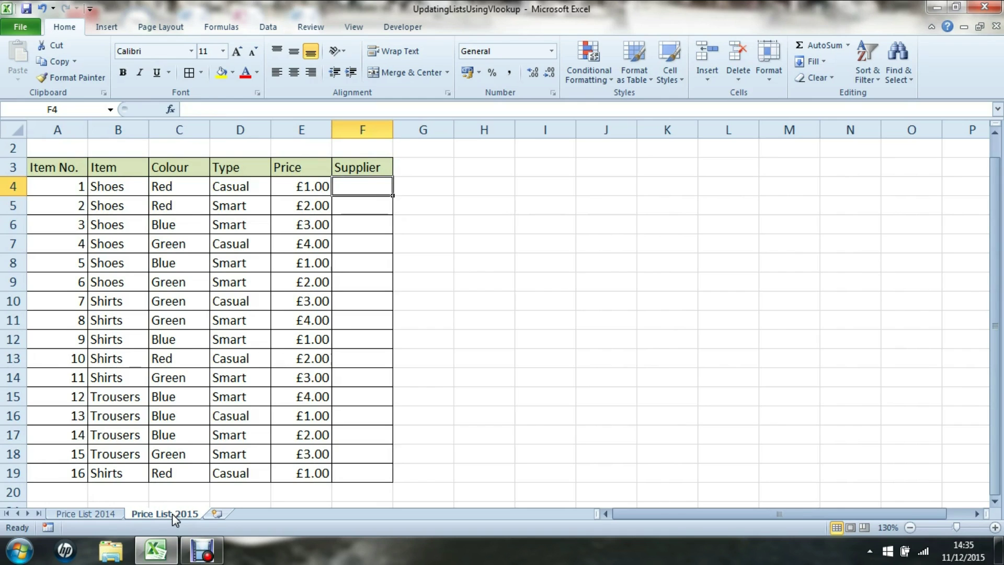
Enter a trial supplier AAA in the first 2015 Supplier cell F4, then clear it
left_click(108, 515)
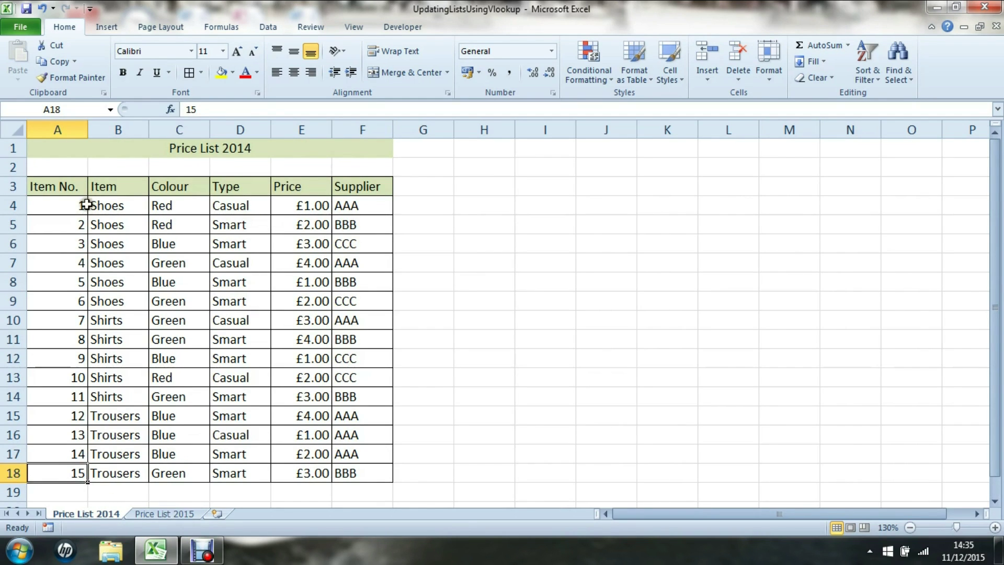
left_click(160, 515)
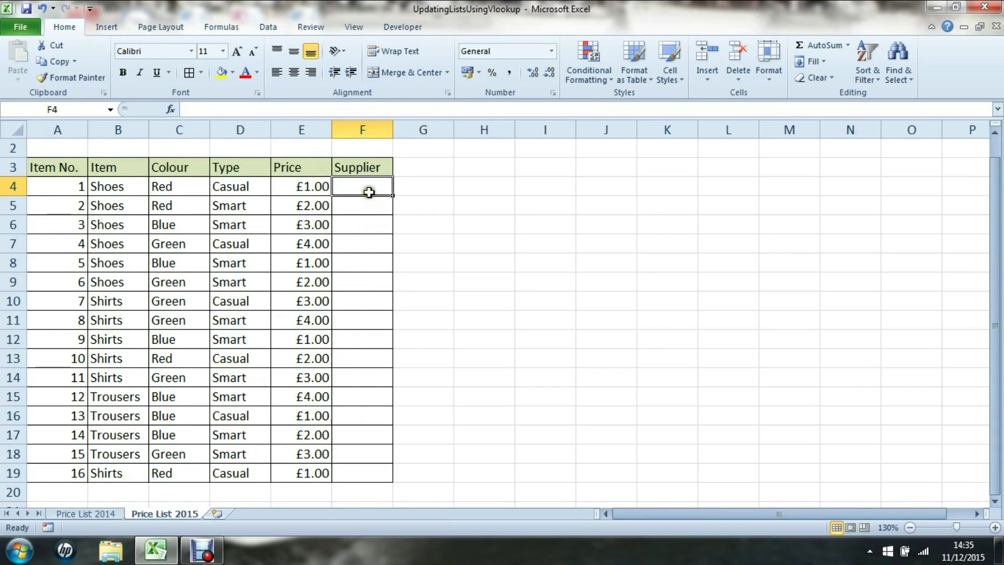
type("AAA")
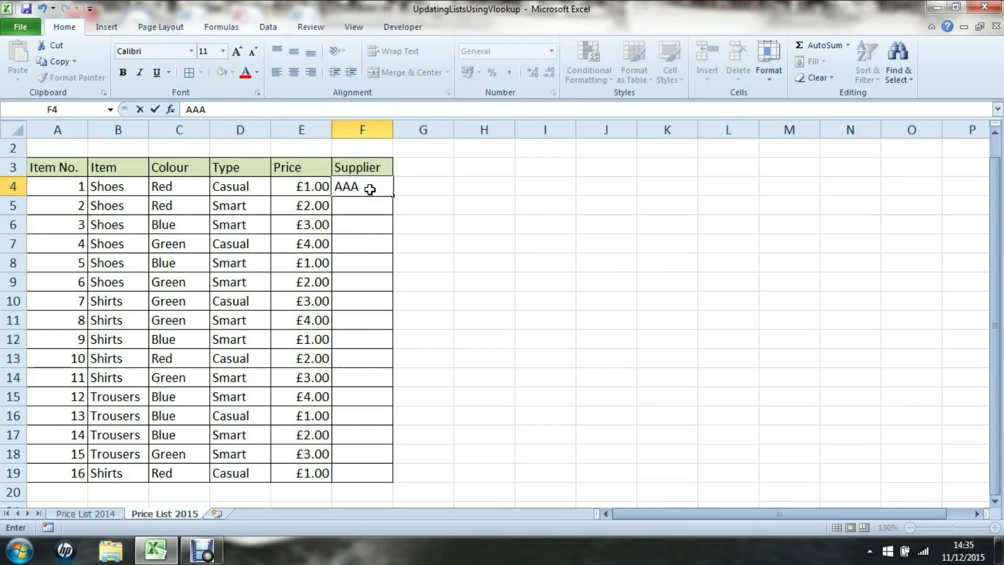
key("Return")
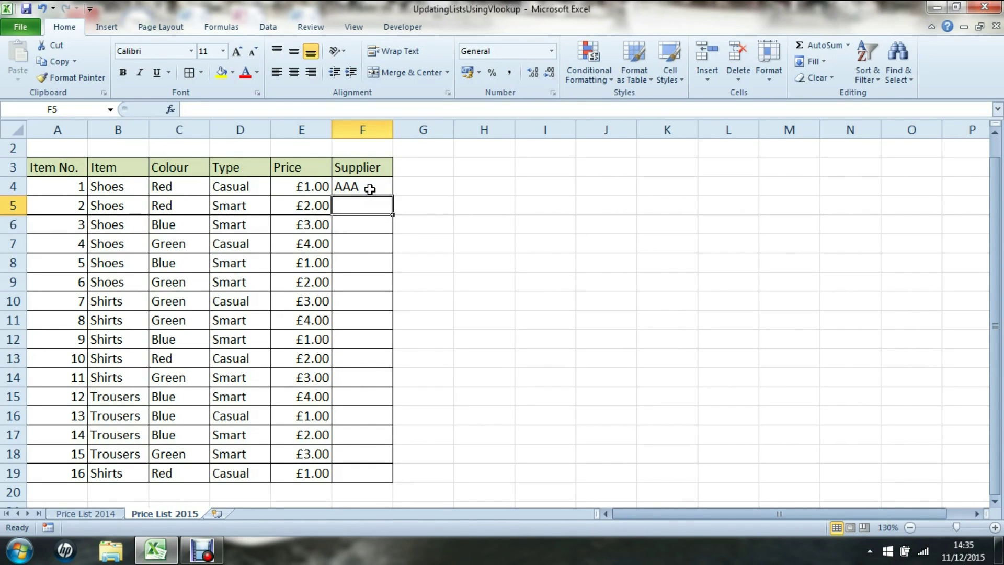
left_click(369, 189)
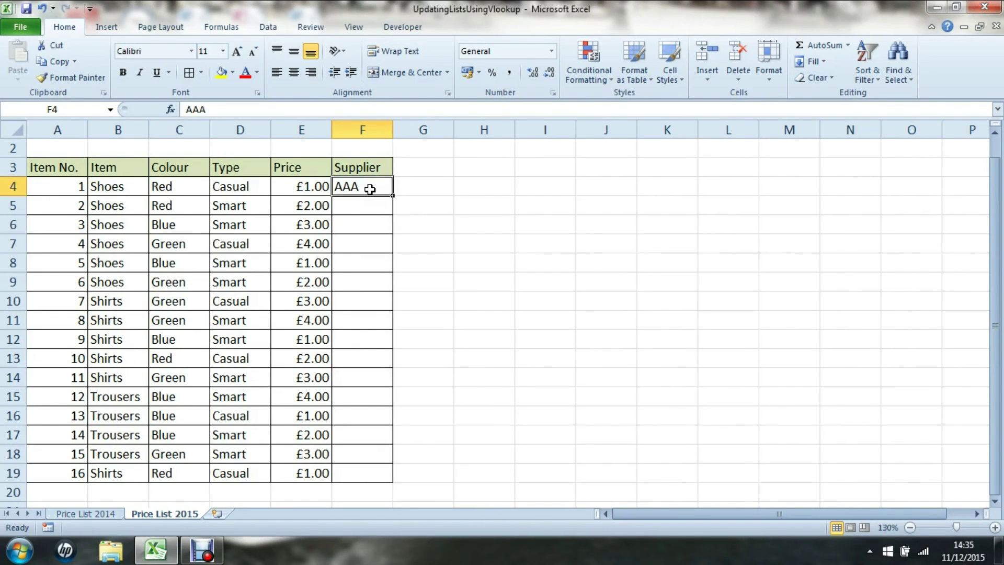
key("Delete")
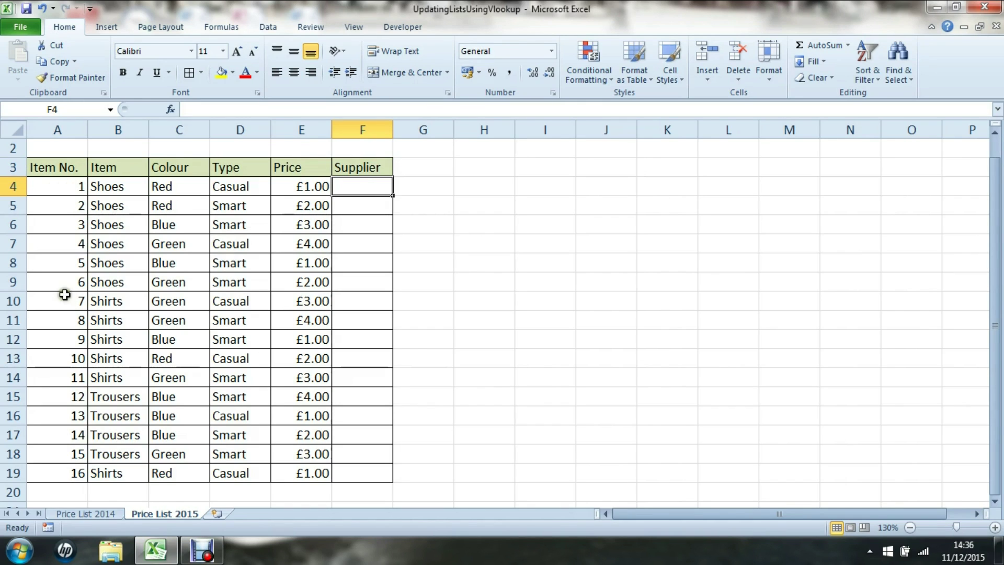
left_click(74, 189)
left_click(73, 205)
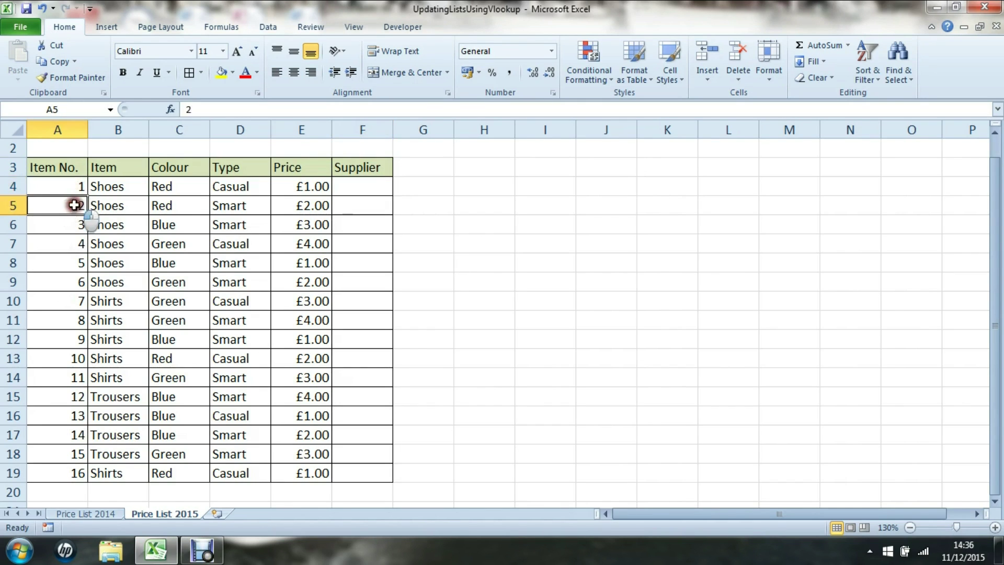
left_click(74, 224)
left_click(87, 515)
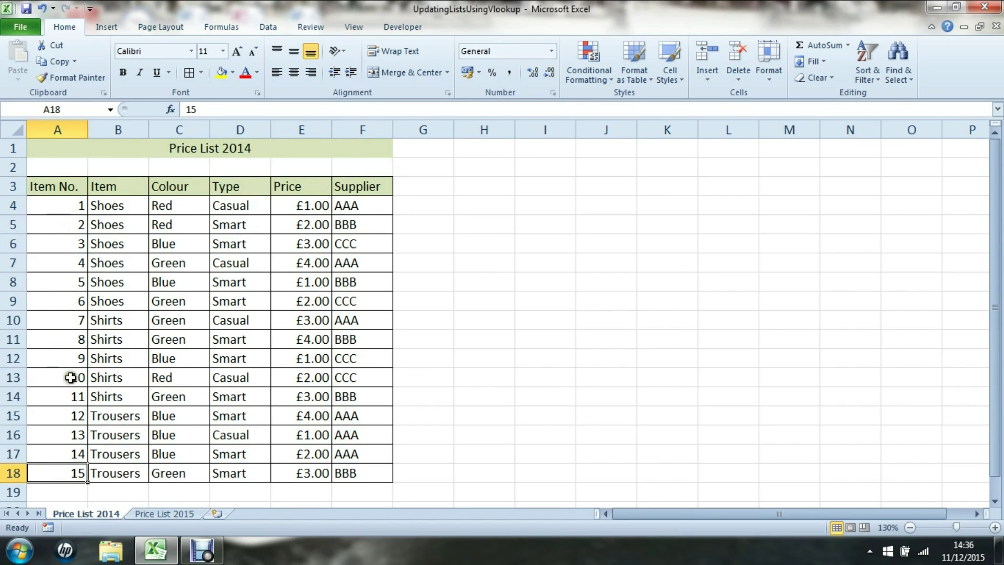
left_click(157, 513)
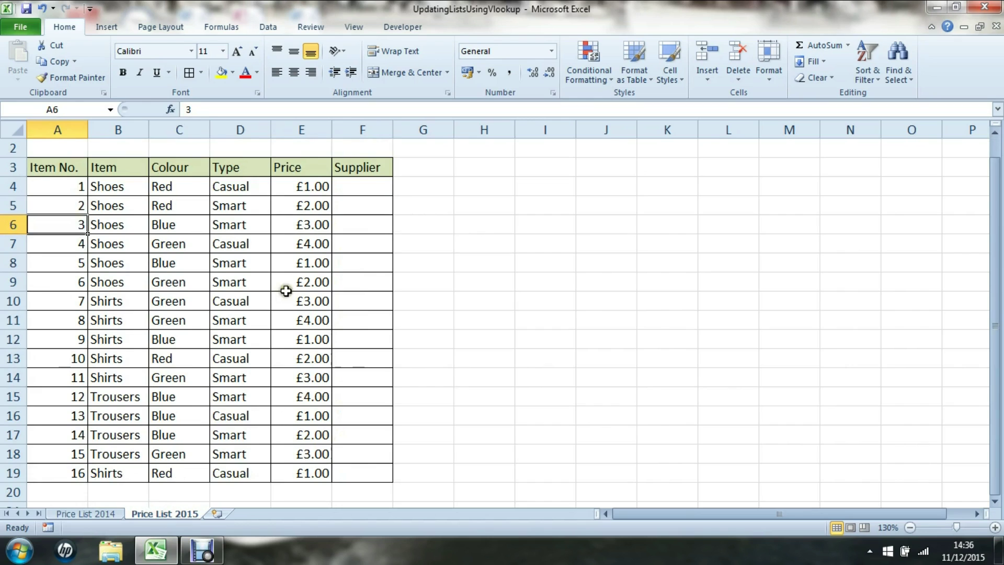
left_click(351, 191)
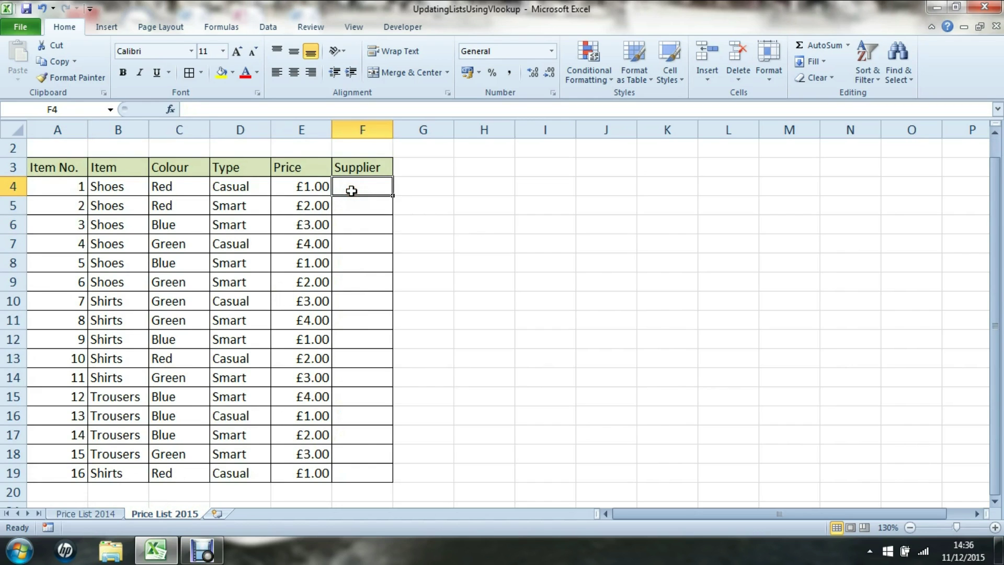
Start =vlookup( in F4 with item number A4 as the lookup value, then show Price List 2014
type("=vlooku")
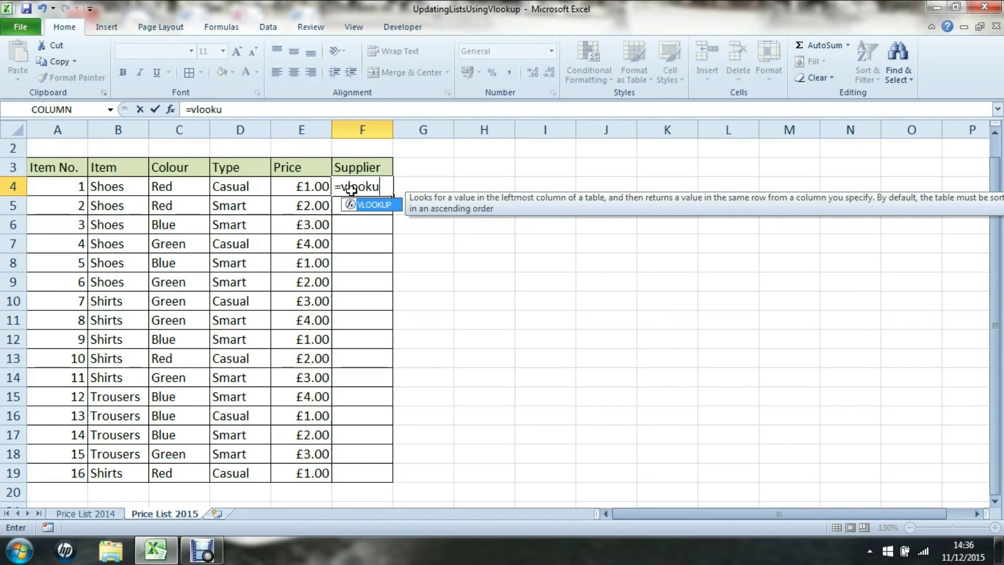
type("p(")
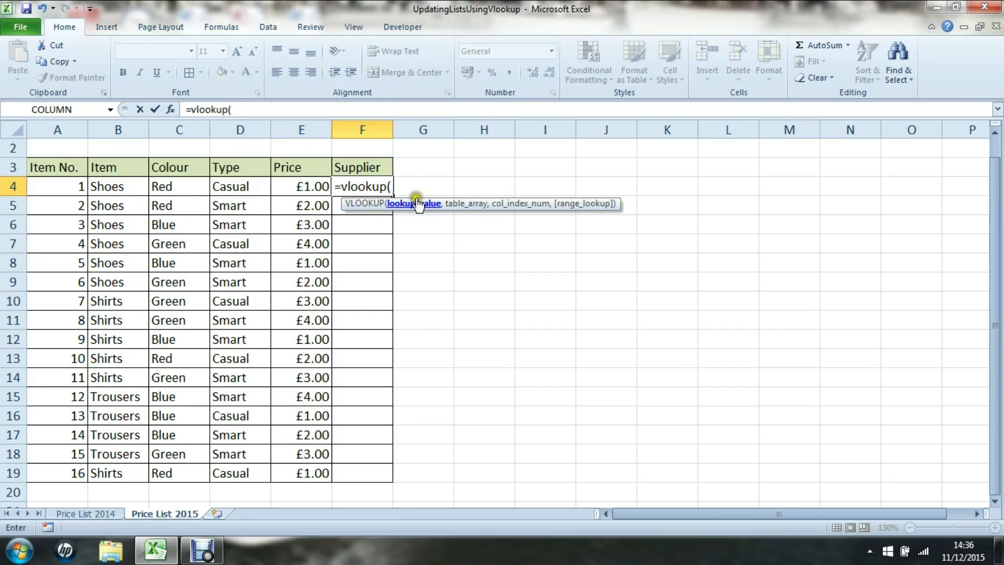
left_click(72, 189)
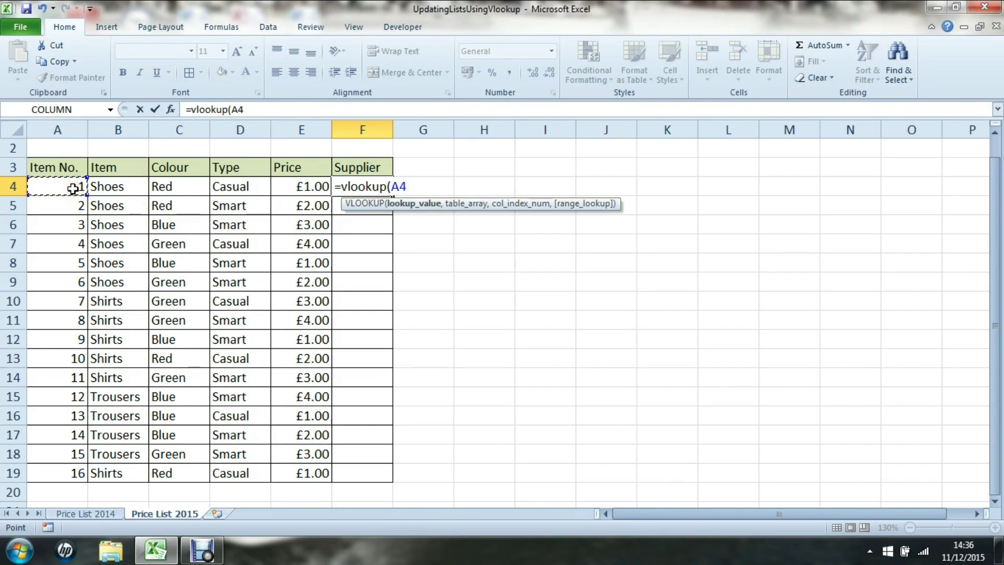
type(",")
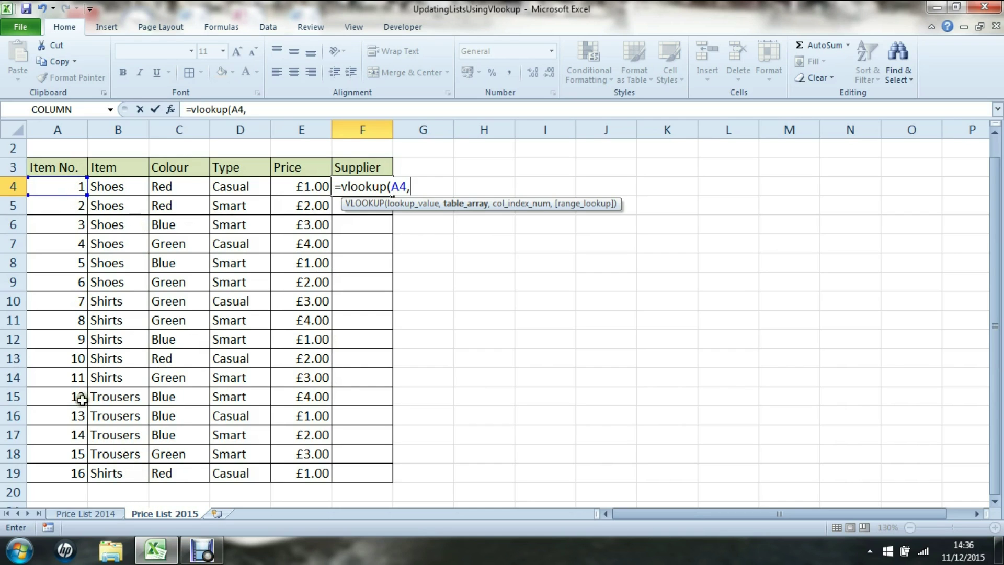
left_click(86, 514)
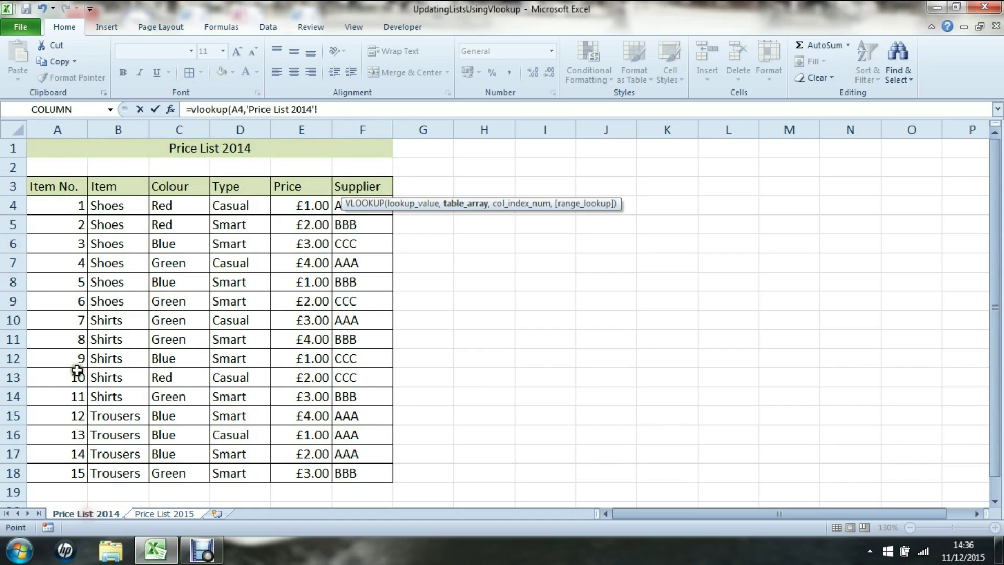
Use the absolute 2014 table range $A$3:$F$18 and return its column 6
left_click(46, 191)
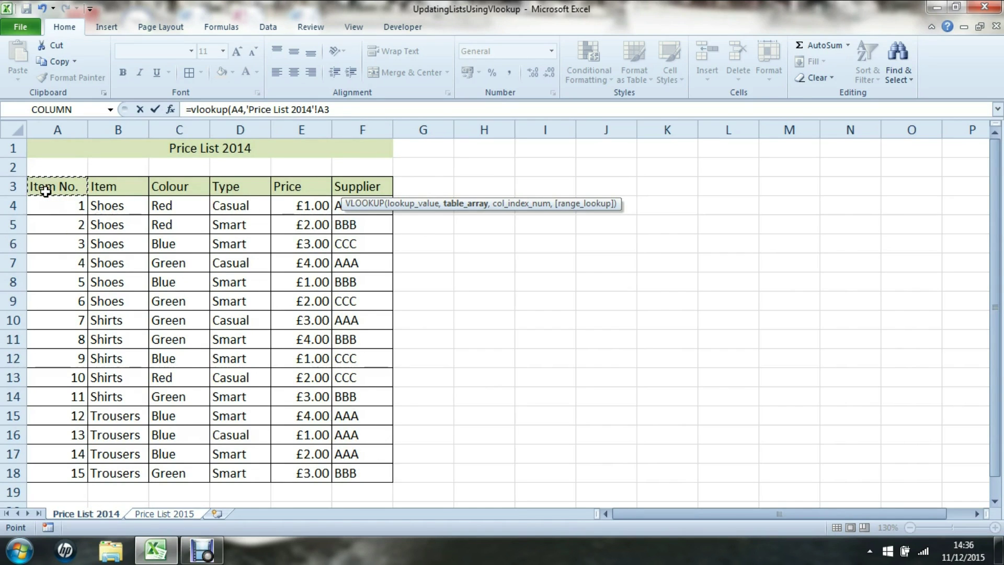
key("ctrl+shift+Right")
key("ctrl+shift+Down")
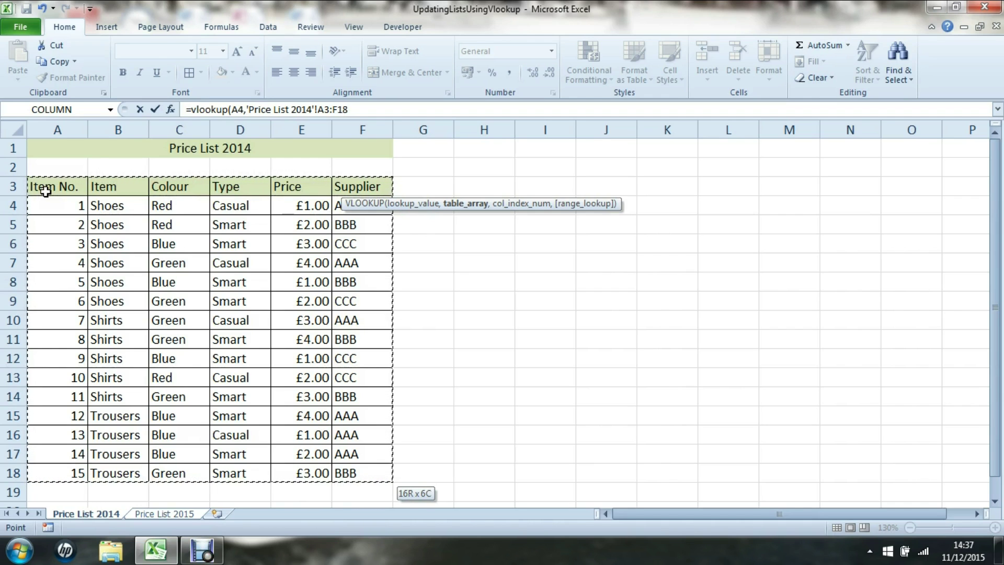
key("F4")
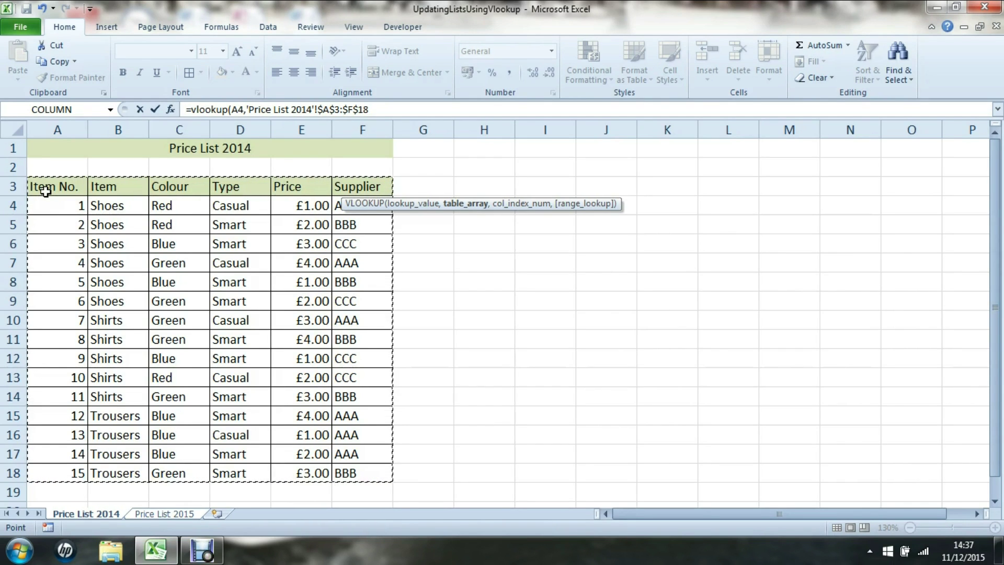
type(",6")
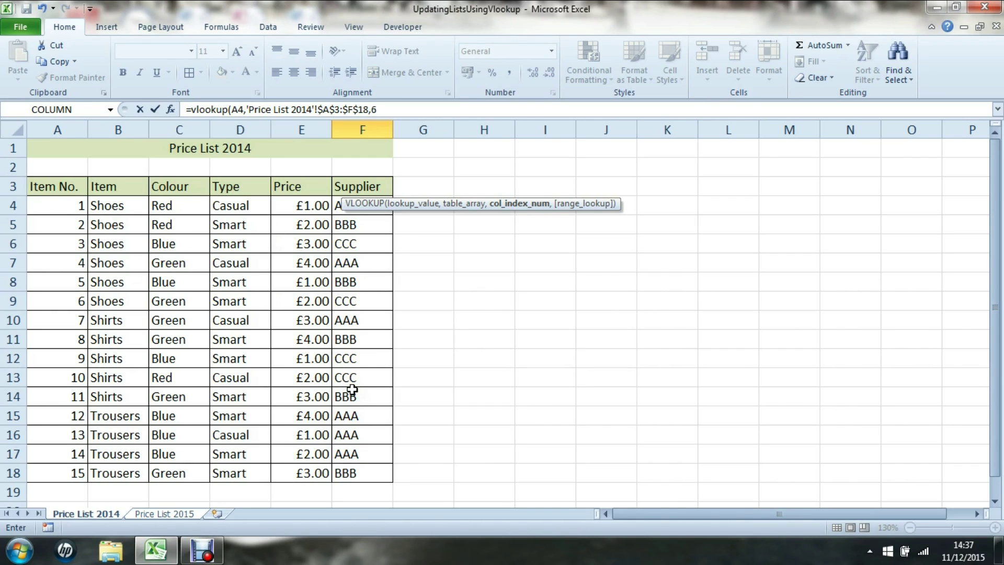
Add FALSE for an exact match and close the VLOOKUP formula's bracket
type(",")
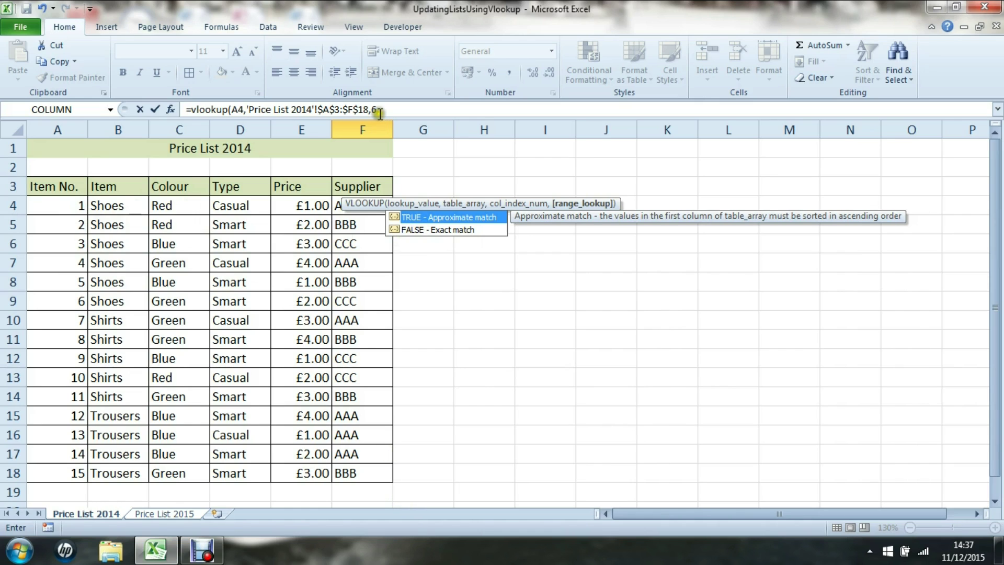
left_click(419, 230)
double_click(419, 229)
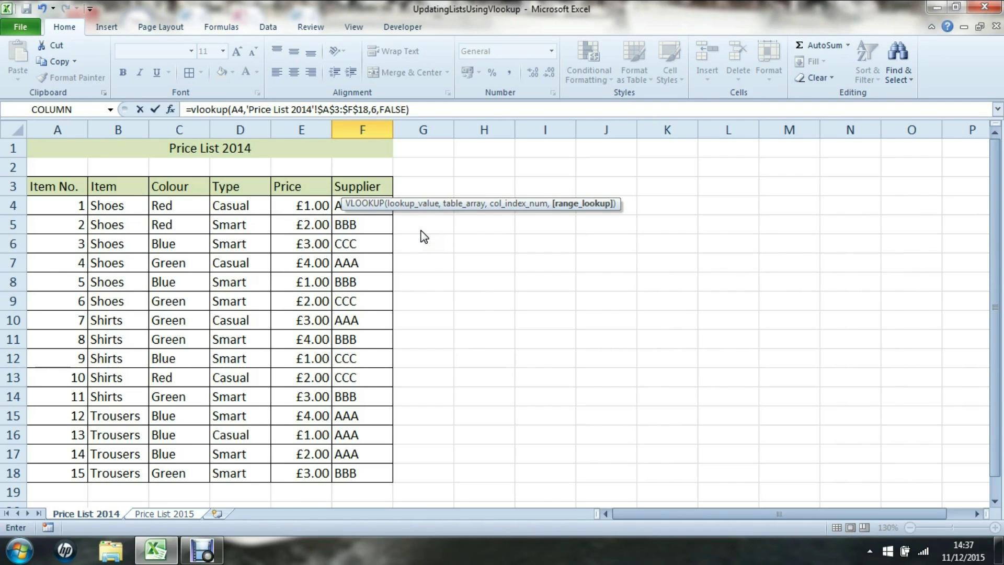
key("End")
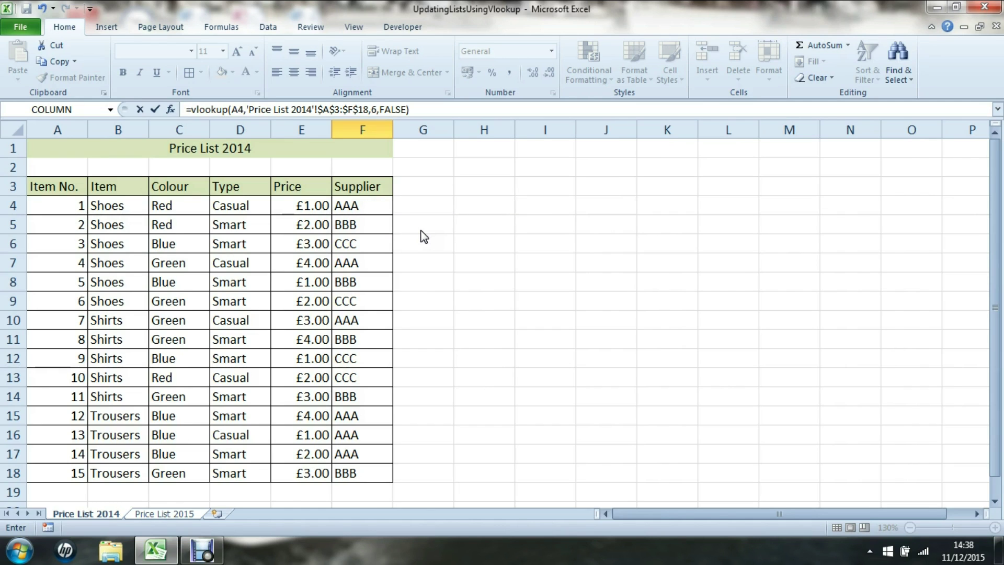
Commit the F4 lookup and fill it down F4:F19, giving AAA, BBB, CCC and #N/A for item 16
key("Return")
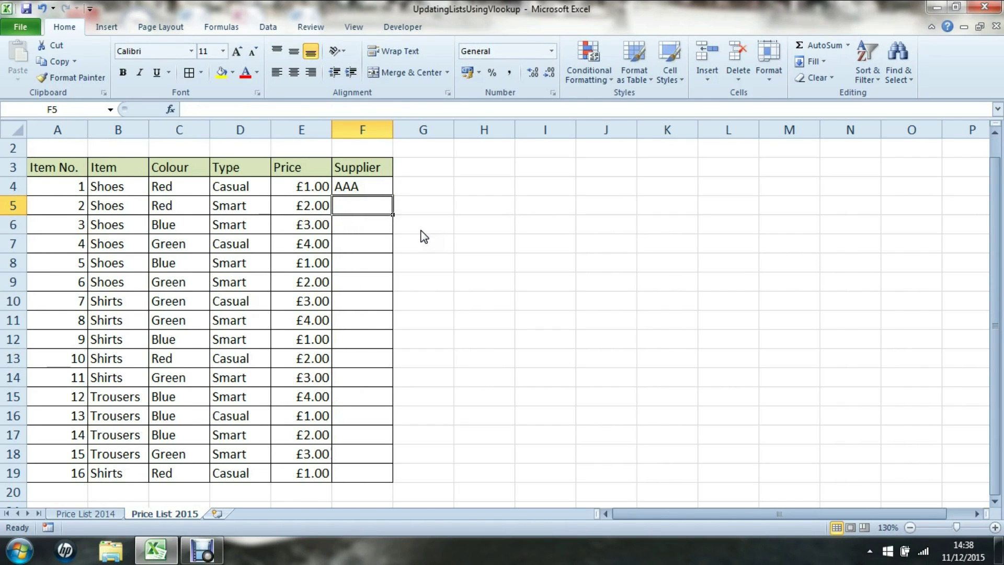
key("Up")
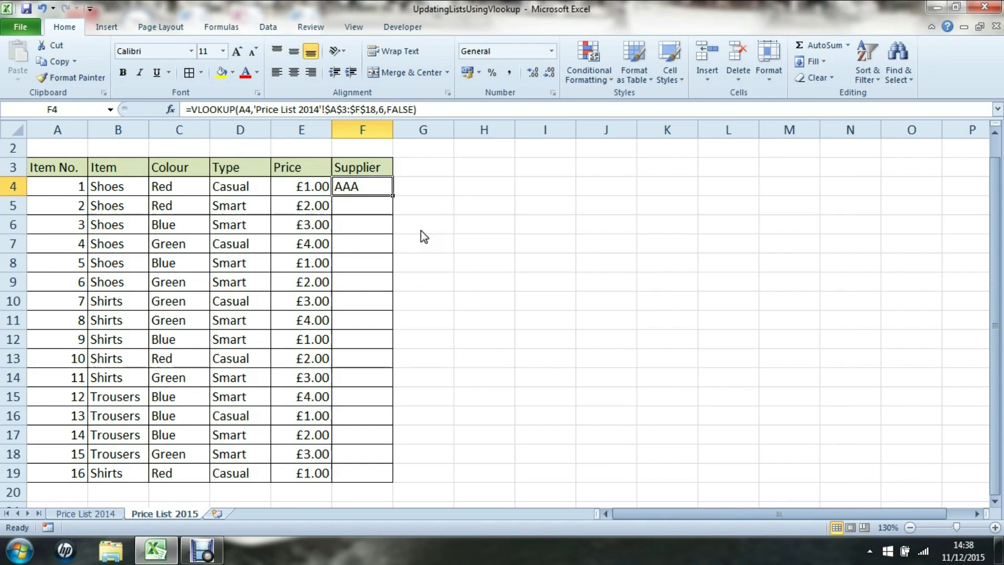
key("shift+Down")
key("shift+Down")
key("shift+Down")
key("shift+Down")
key("shift+Down")
key("shift+Down")
key("shift+Down")
key("shift+Down")
key("shift+Down")
key("shift+Down")
key("shift+Down")
key("shift+Down")
key("shift+Down")
key("shift+Down")
key("shift+Down")
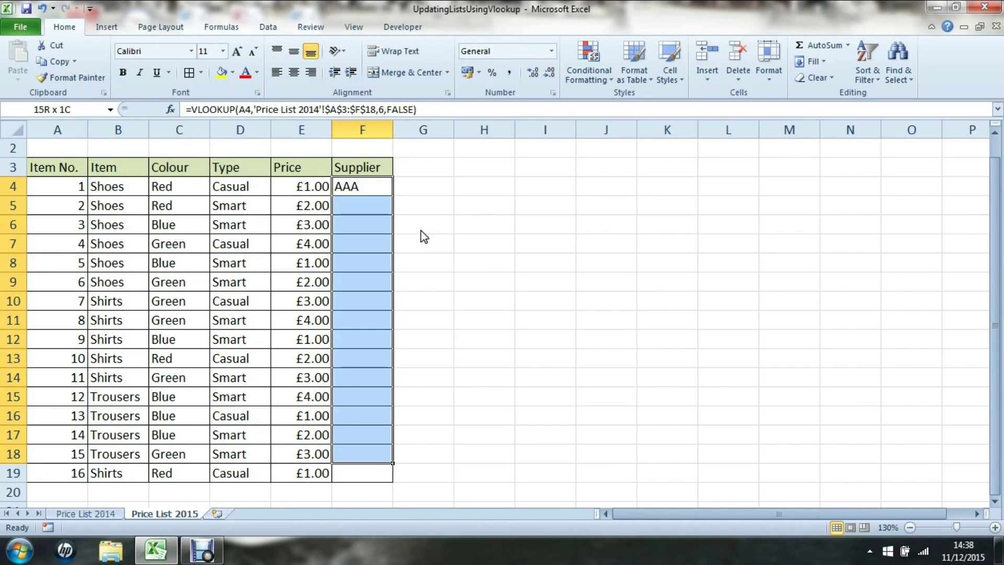
key("ctrl+d")
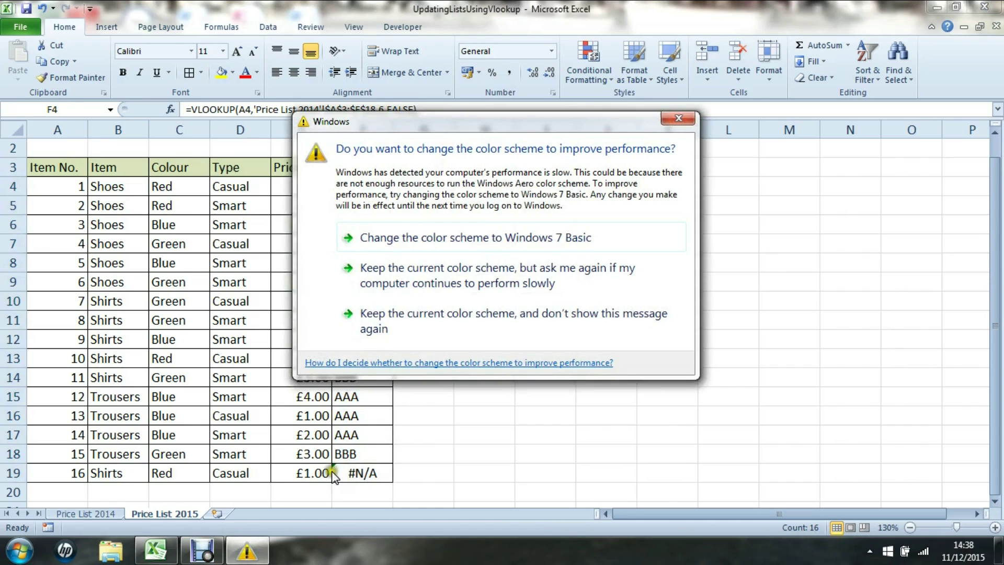
left_click(442, 270)
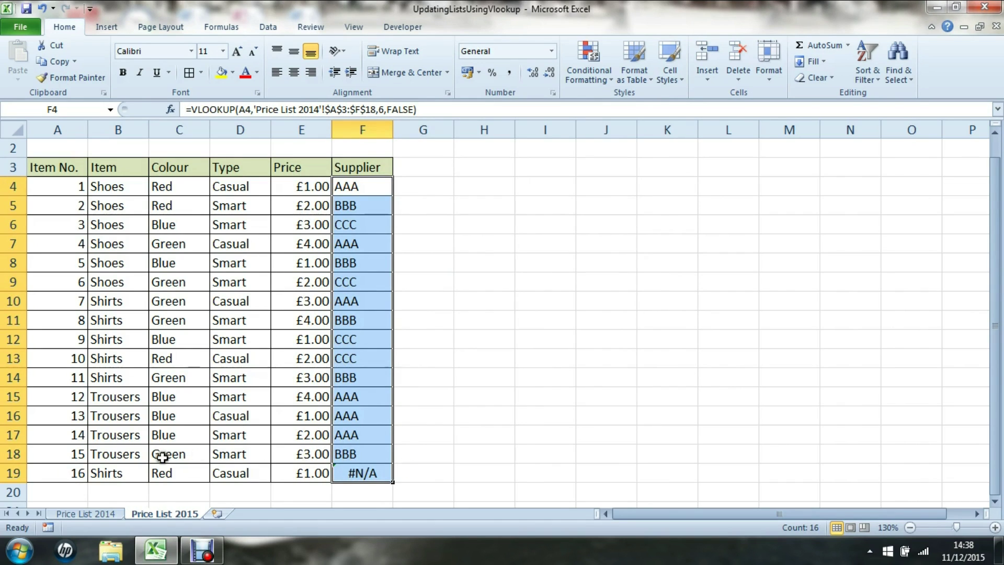
left_click(83, 514)
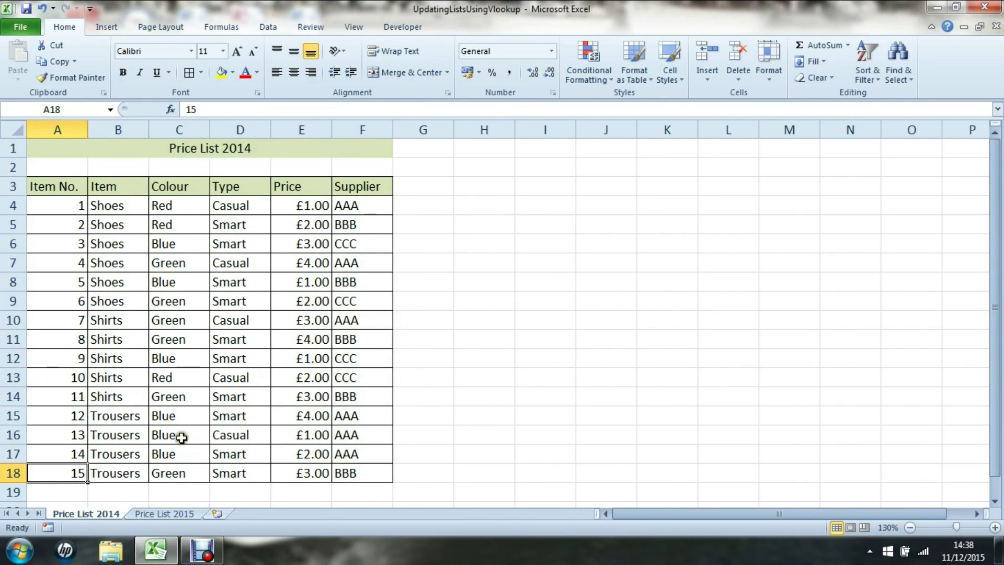
left_click(163, 513)
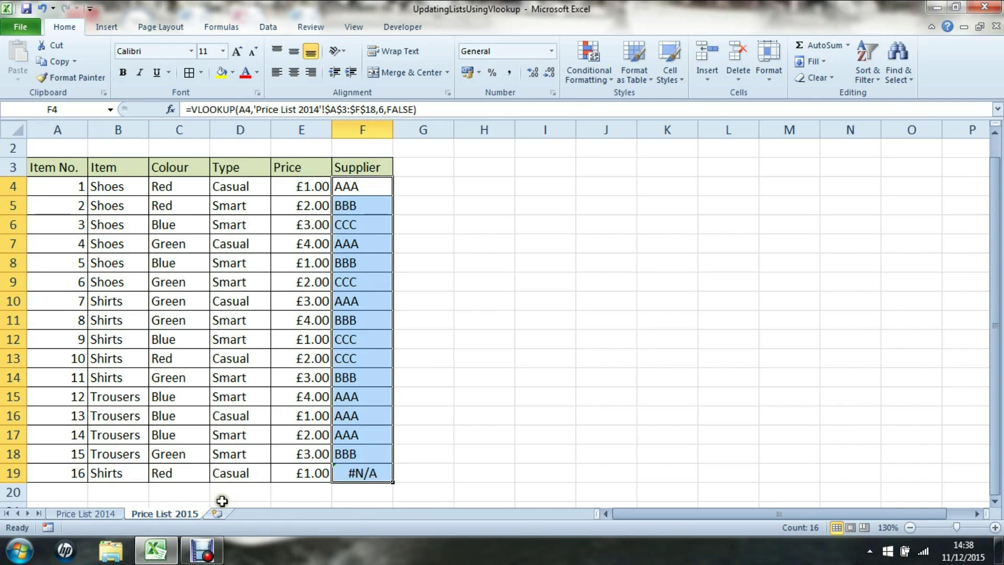
left_click(355, 473)
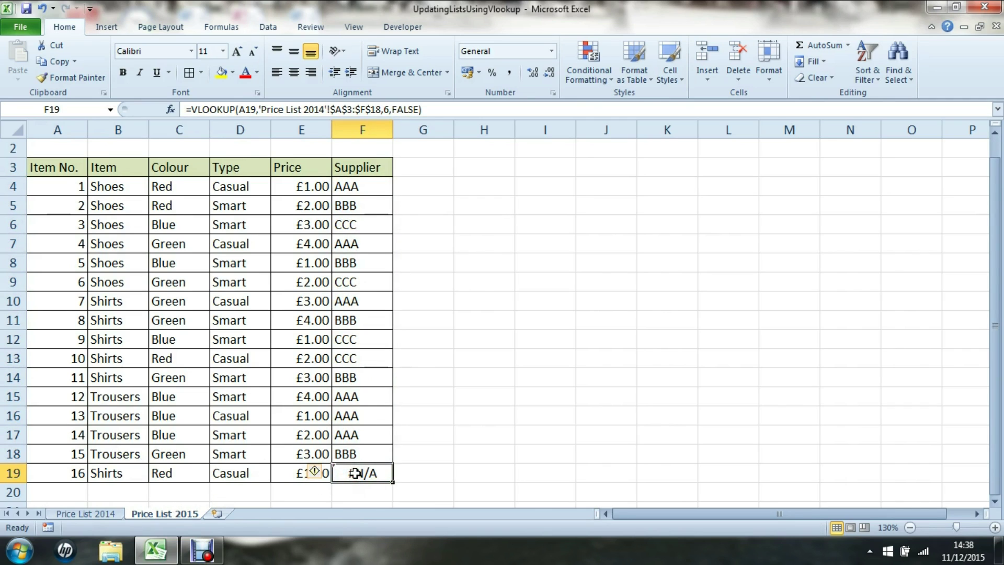
key("Right")
key("Right")
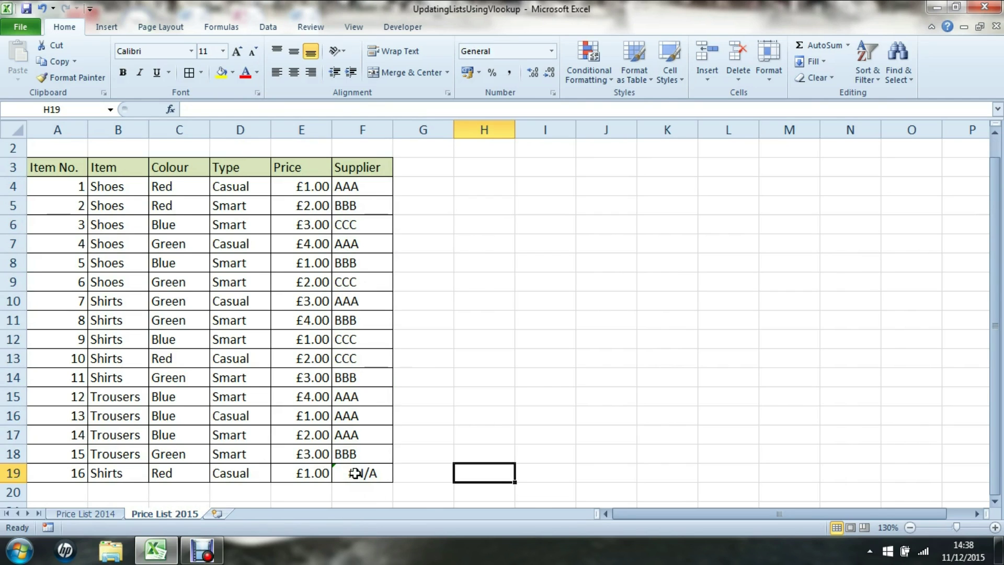
Enter =IFERROR(F19,"New Item") in test cell H19
type("=iferror")
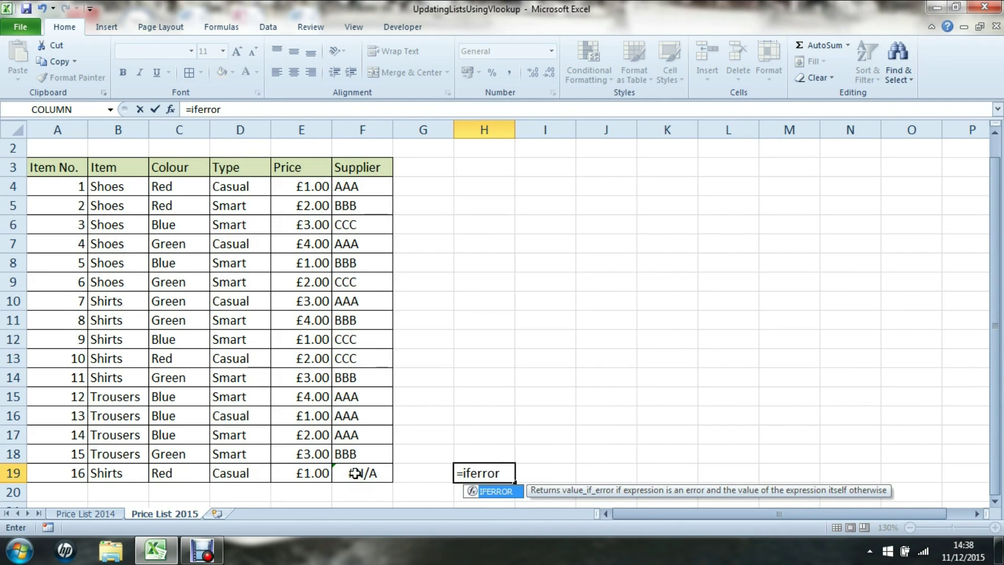
type("(")
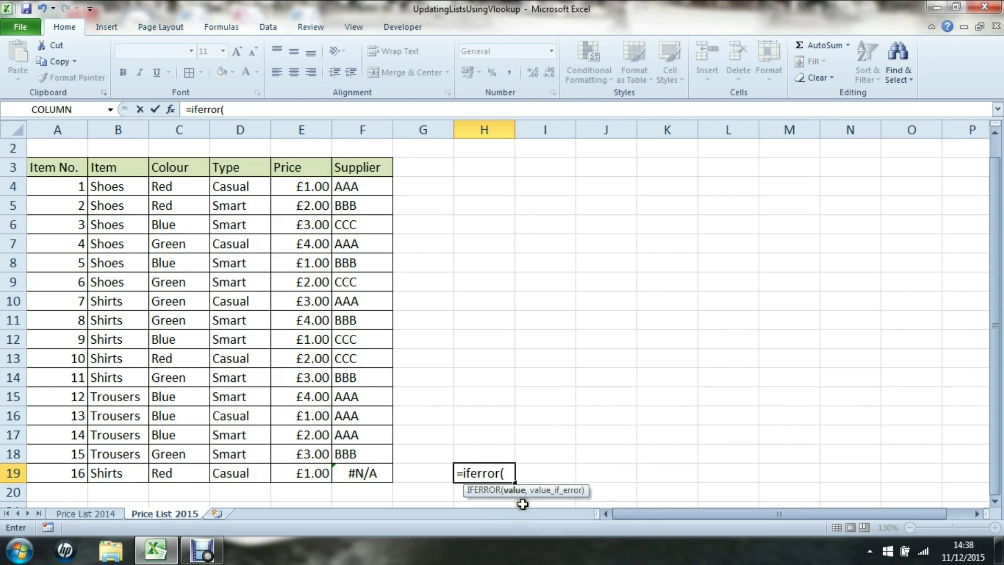
left_click(362, 474)
type(",")
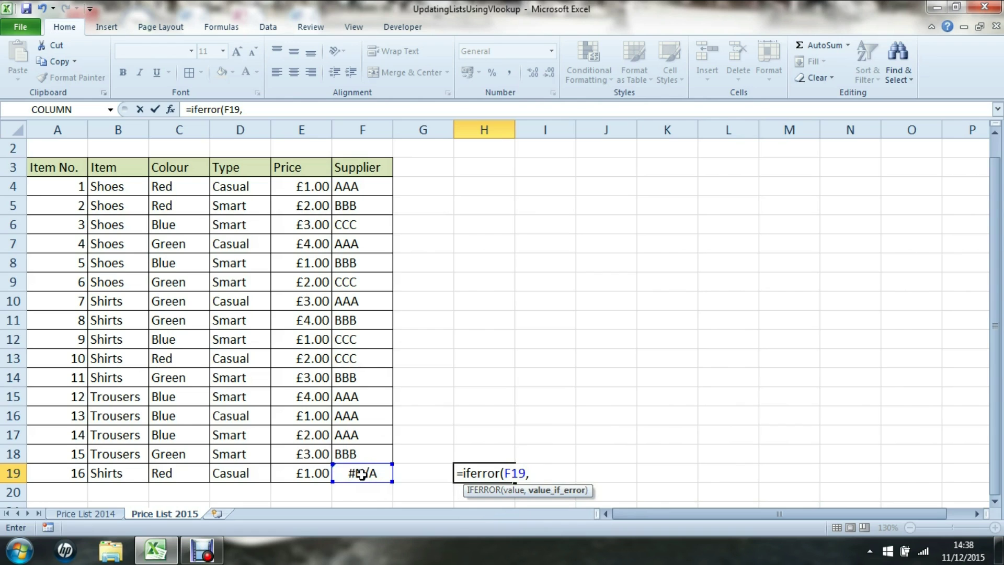
type("\"New Item\")")
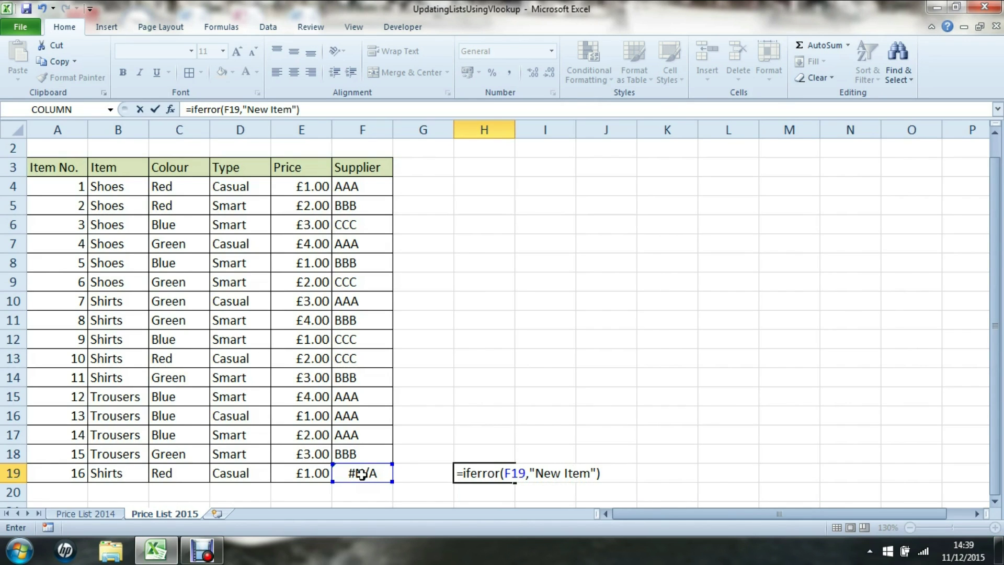
key("Return")
Copy the H19 test formula into H18, which shows BBB while H19 shows New Item
key("Up")
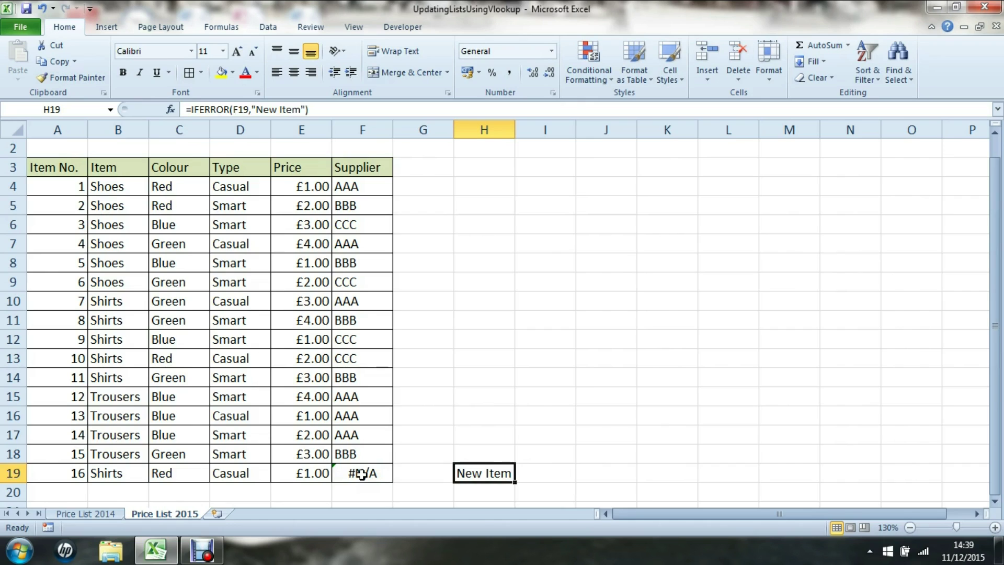
key("ctrl+c")
key("Up")
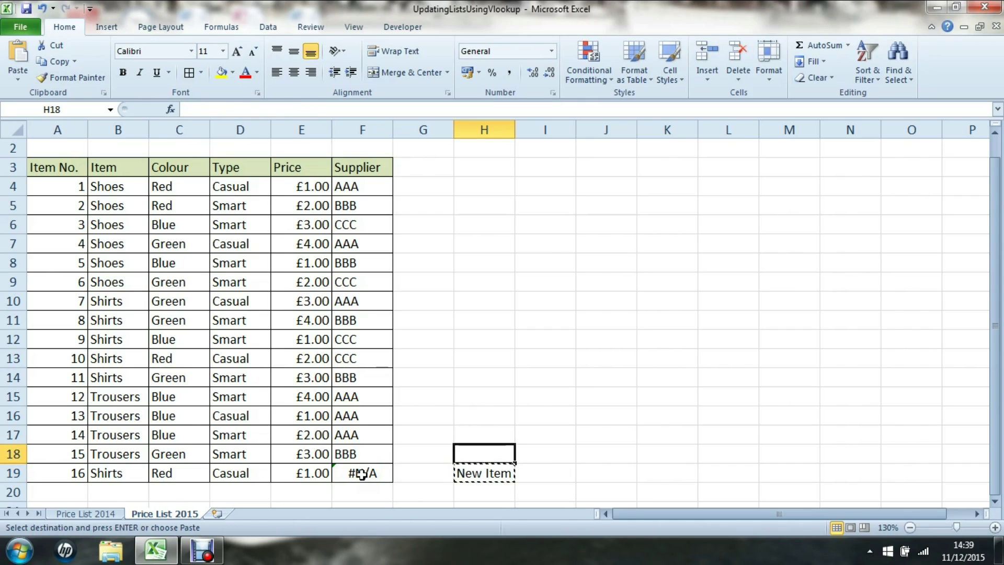
key("ctrl+v")
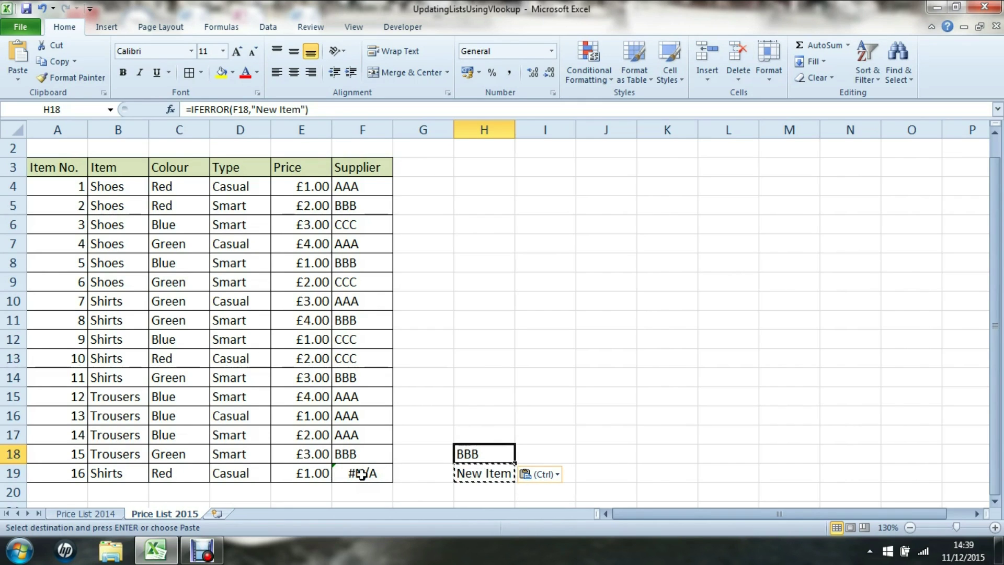
key("Down")
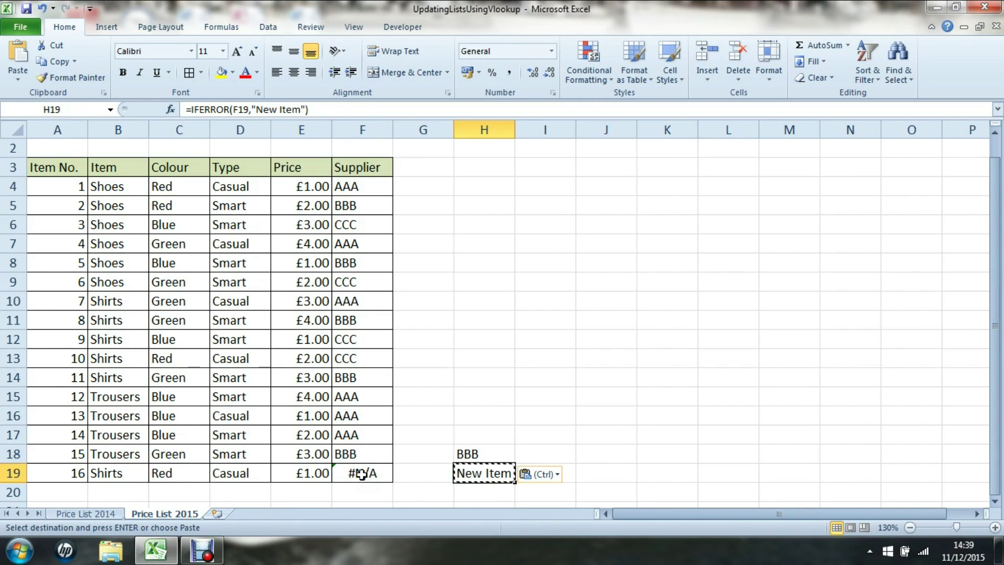
key("Up")
Clear the test formulas in H18:H19
key("shift+Down")
key("Delete")
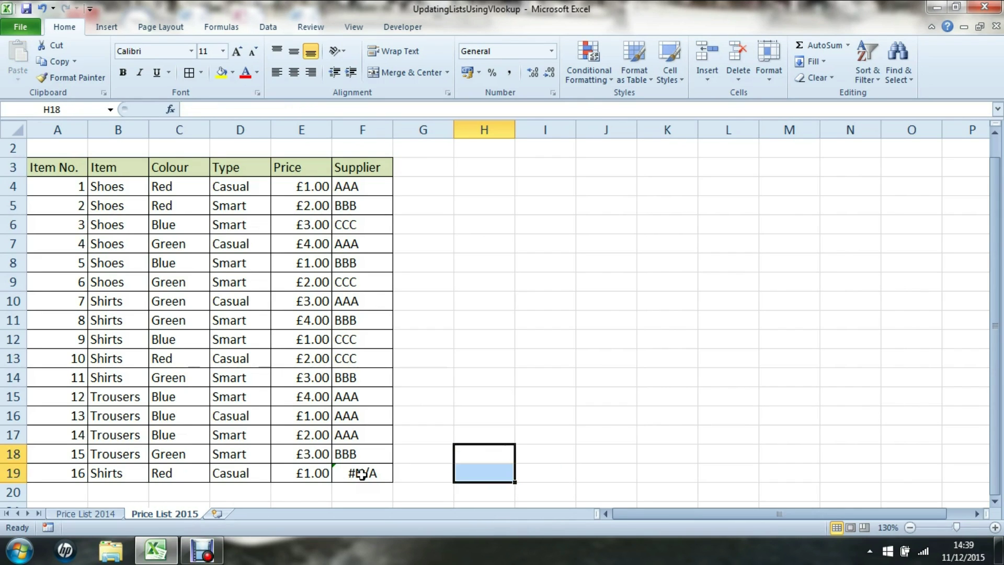
key("Up")
key("Up")
key("Up")
key("Up")
key("Up")
key("Up")
key("Up")
key("Up")
key("Up")
key("Up")
key("Up")
key("Up")
key("Up")
key("Up")
key("Left")
key("Left")
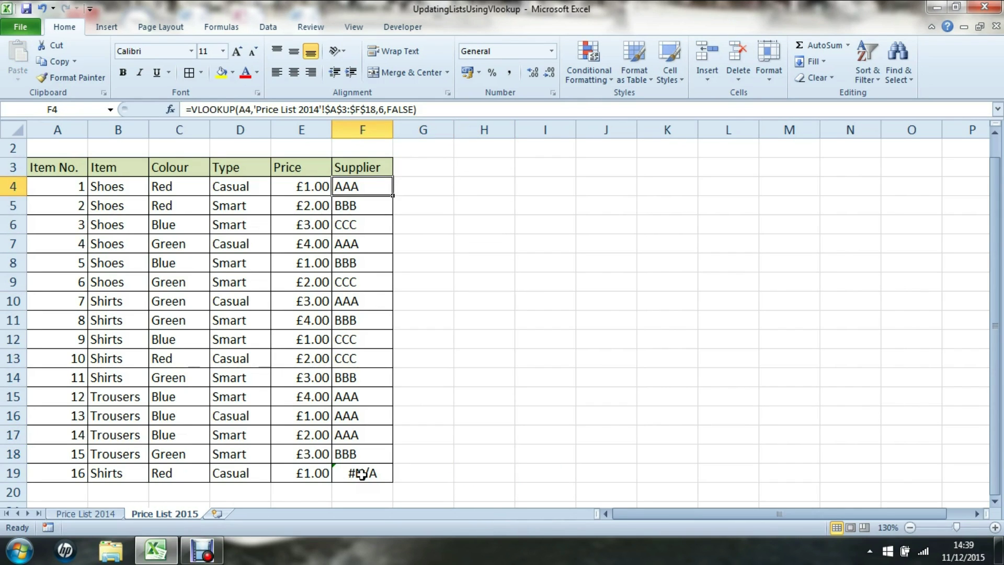
Wrap F4's VLOOKUP as =IFERROR(VLOOKUP(...),"New Item"), still returning AAA
key("F2")
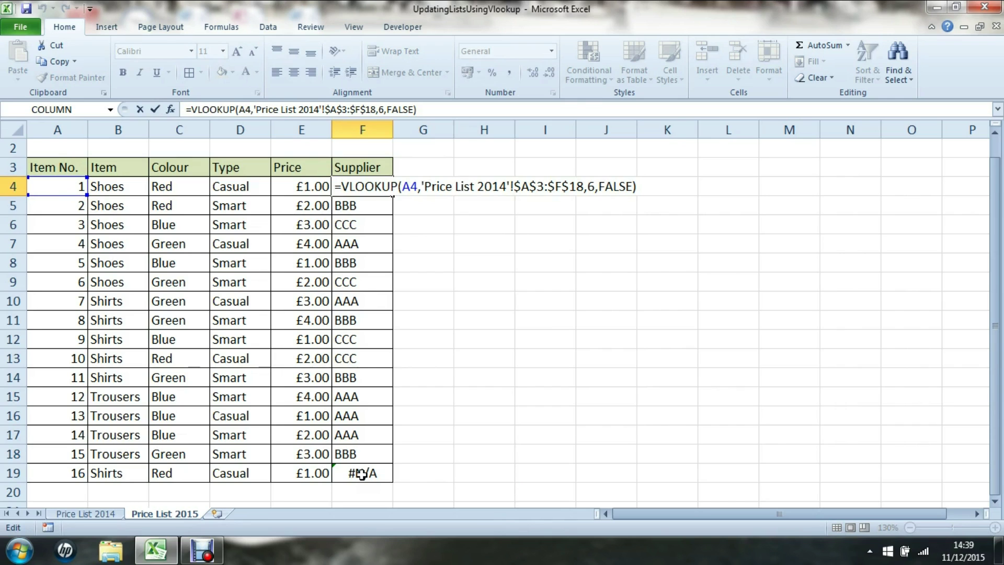
key("Left")
key("Left")
key("Left")
key("Left")
key("Left")
key("Left")
key("Left")
key("Left")
key("Left")
key("Left")
key("Left")
key("Left")
key("Left")
key("Left")
key("Left")
key("Left")
key("Left")
key("Left")
key("Left")
key("Left")
key("Left")
key("Left")
key("Left")
key("Left")
key("Left")
key("Left")
key("Left")
key("Left")
key("Left")
key("Left")
key("Left")
key("Left")
key("Left")
key("Left")
key("Left")
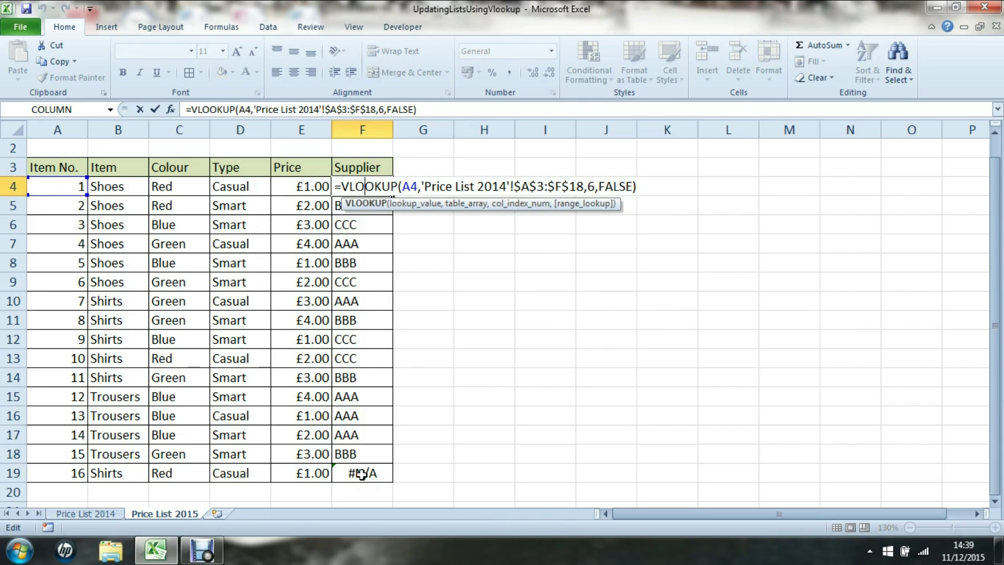
key("Right")
type("if")
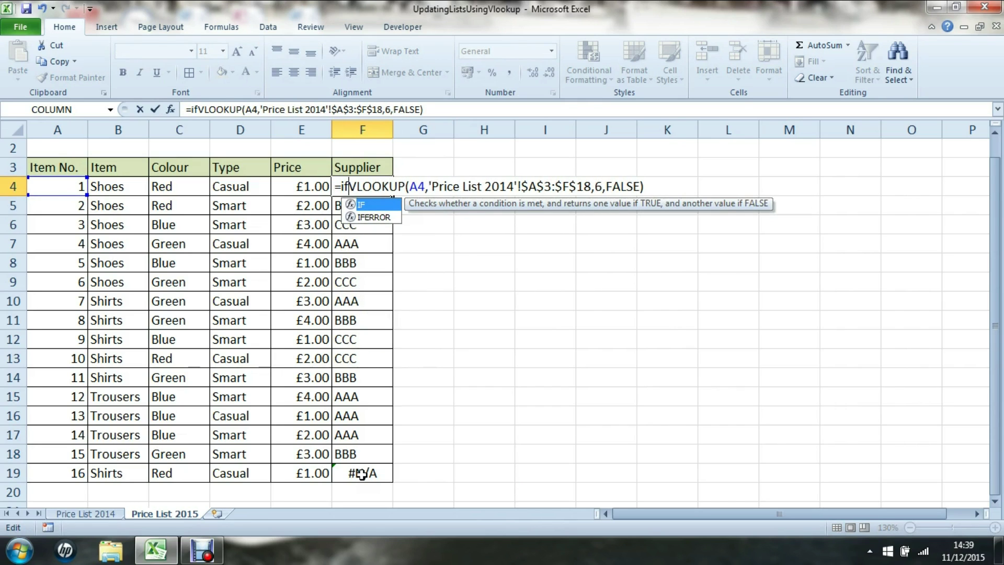
key("Down")
key("Tab")
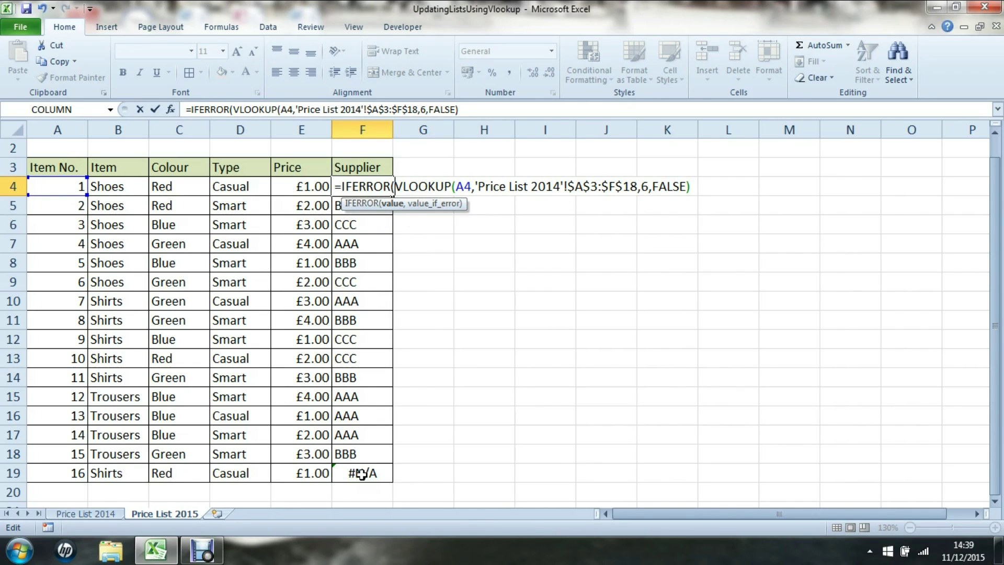
key("Right")
key("Right")
key("Right")
key("Right")
key("Right")
key("Right")
key("Right")
key("Right")
key("Right")
key("Right")
key("Right")
key("Right")
key("Right")
key("Right")
key("Right")
key("Right")
key("Right")
key("Right")
key("Right")
key("Right")
key("Right")
key("Right")
key("Right")
key("Right")
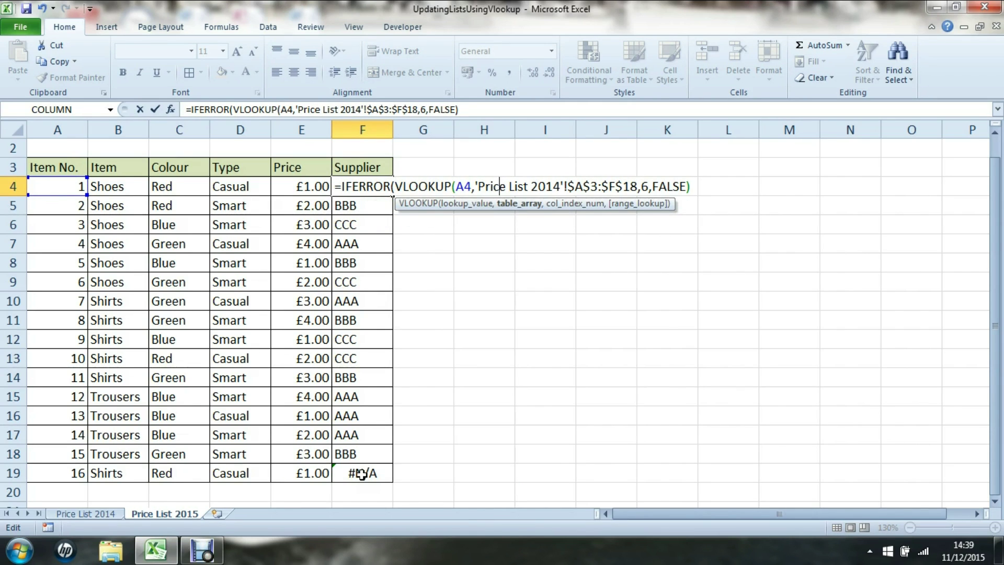
key("Right")
key("Right")
key("Right")
key("Right")
key("Right")
key("Right")
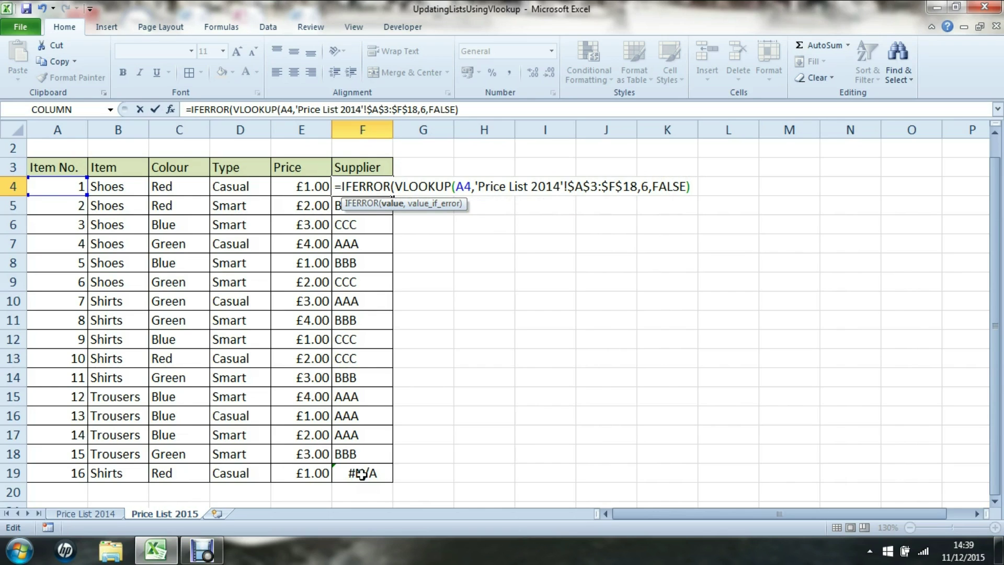
type(",\"")
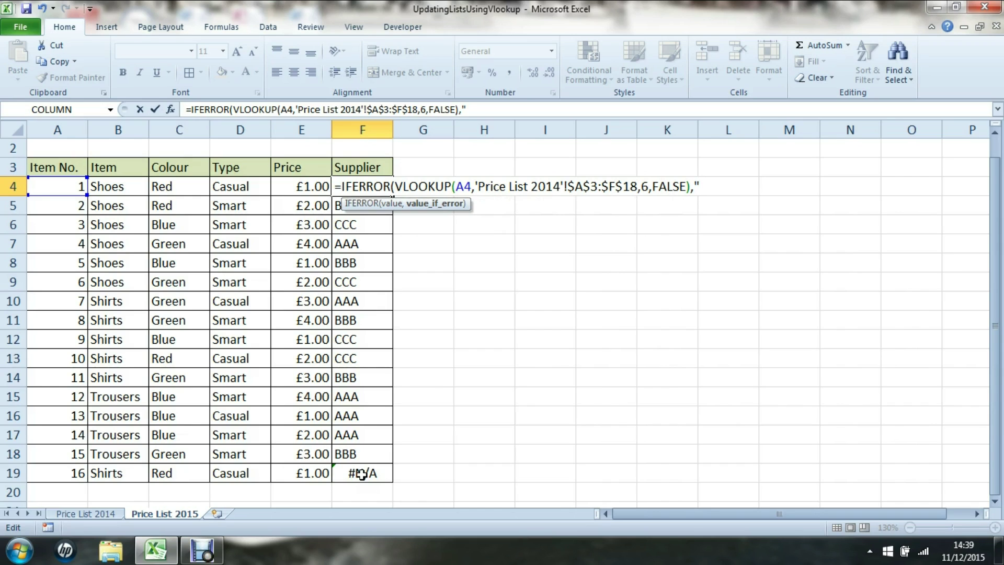
type("New It")
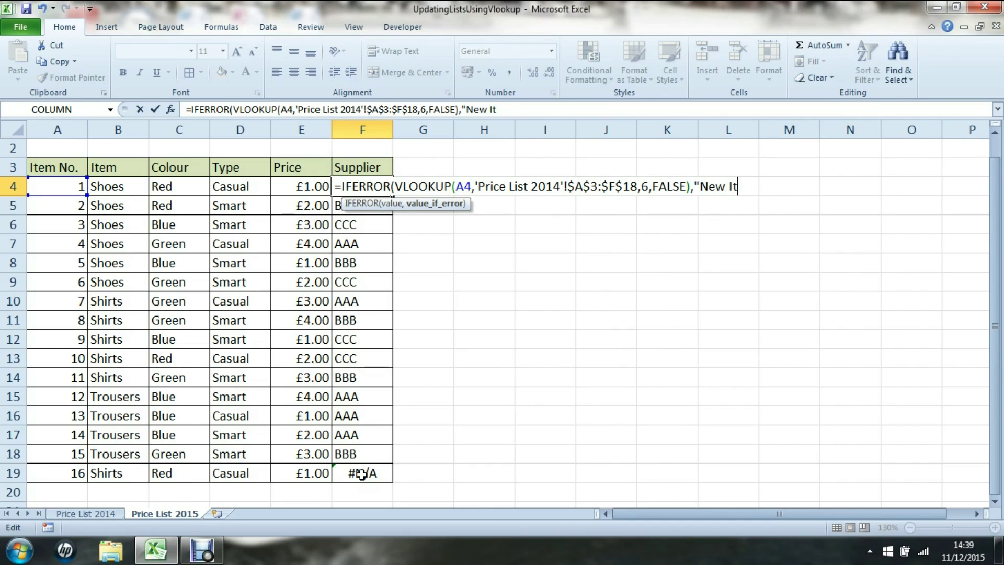
type("em\")")
key("Return")
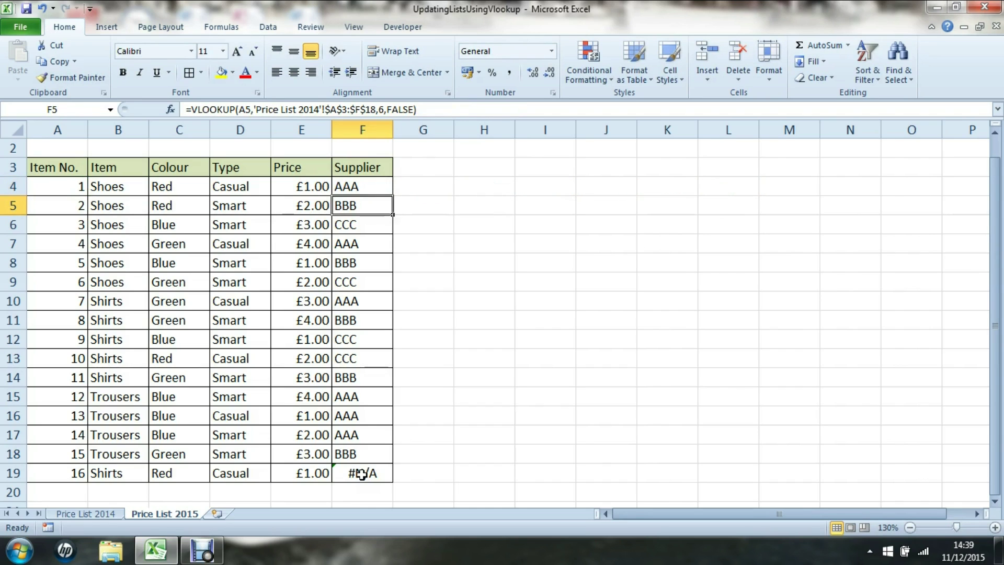
Fill F4's IFERROR formula down to F19 so item 16 shows New Item
key("Up")
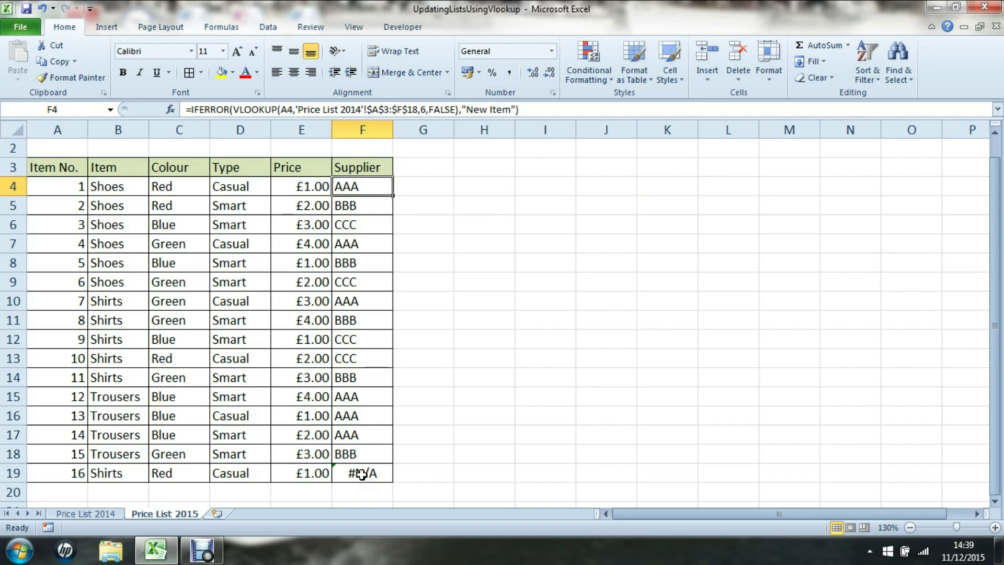
key("shift+Down")
key("shift+Down")
key("shift+Down")
key("shift+Down")
key("shift+Down")
key("shift+Down")
key("shift+Down")
key("shift+Down")
key("shift+Down")
key("shift+Down")
key("shift+Down")
key("shift+Down")
key("shift+Down")
key("shift+Down")
key("shift+Down")
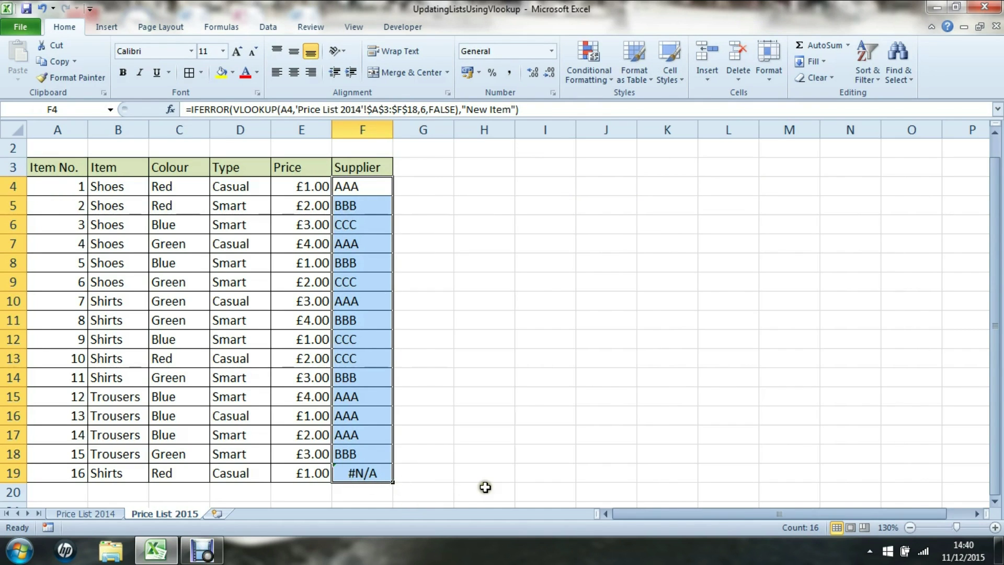
key("ctrl+d")
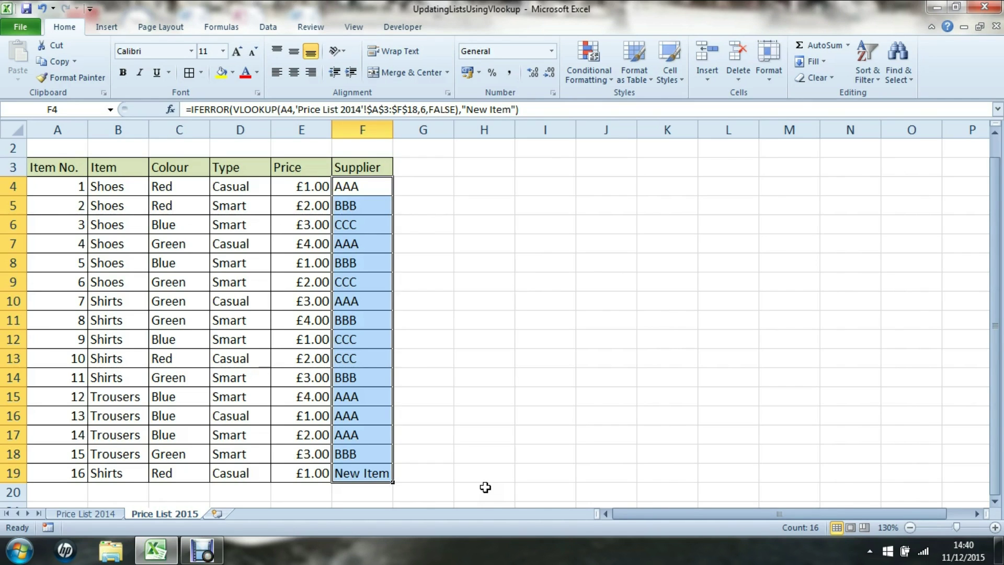
double_click(361, 188)
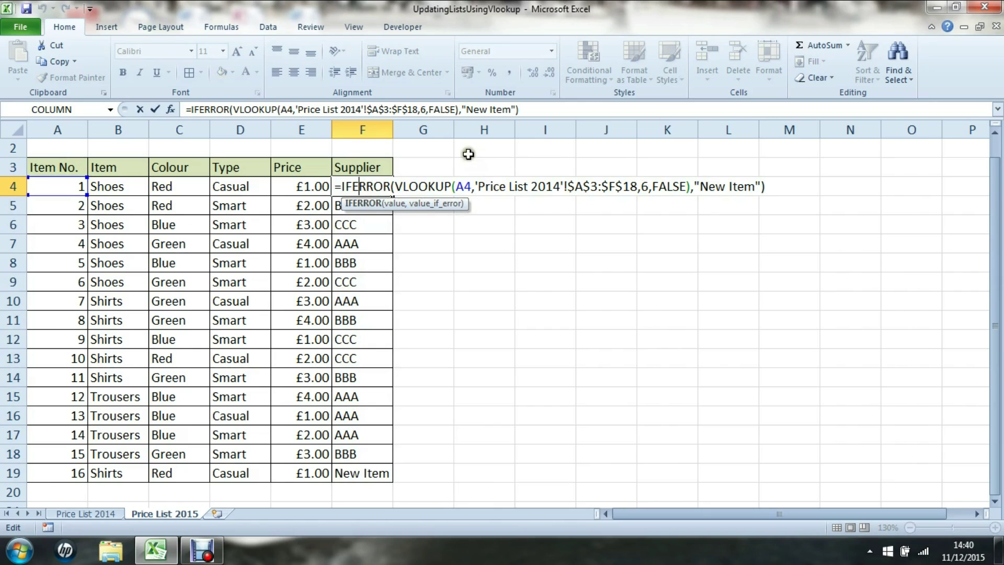
Place the cursor in F4's formula at the VLOOKUP part to explain it
left_click(458, 187)
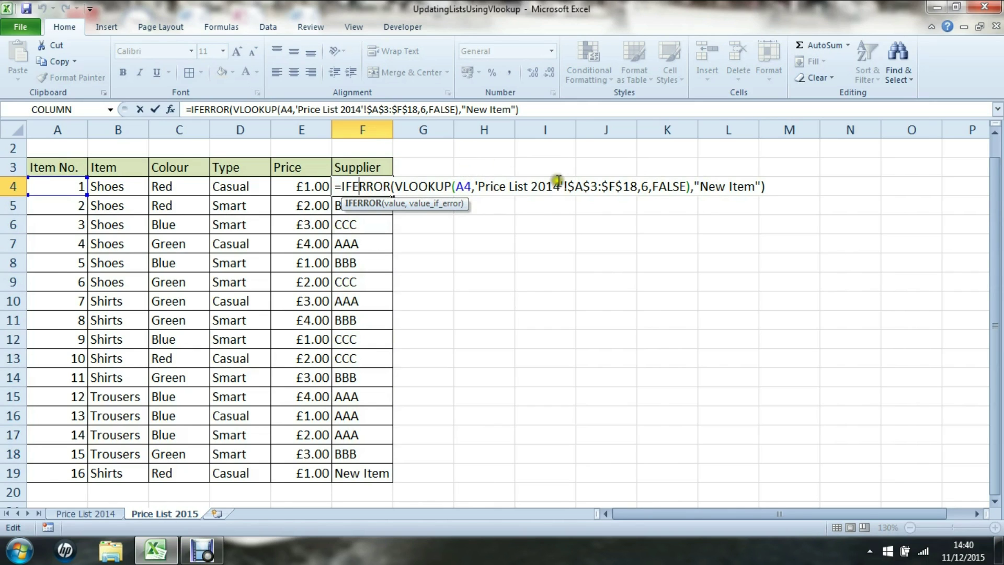